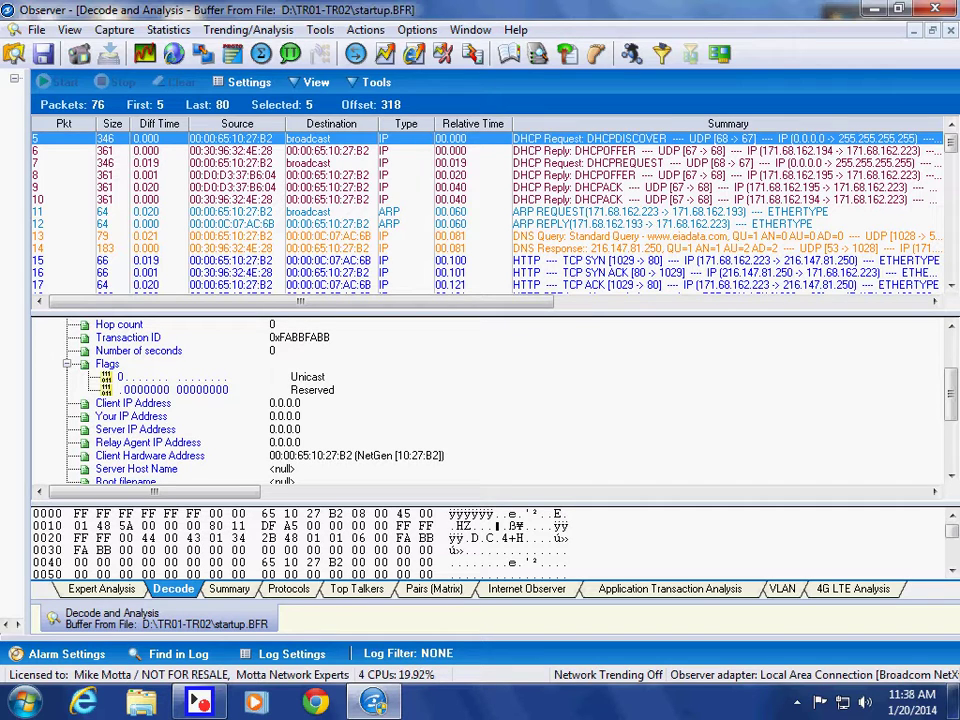
Step: Inspect the DHCP Message Type of DHCPDISCOVER packet 5 and expand the Router Option of DHCPOFFER packet 6
key("End")
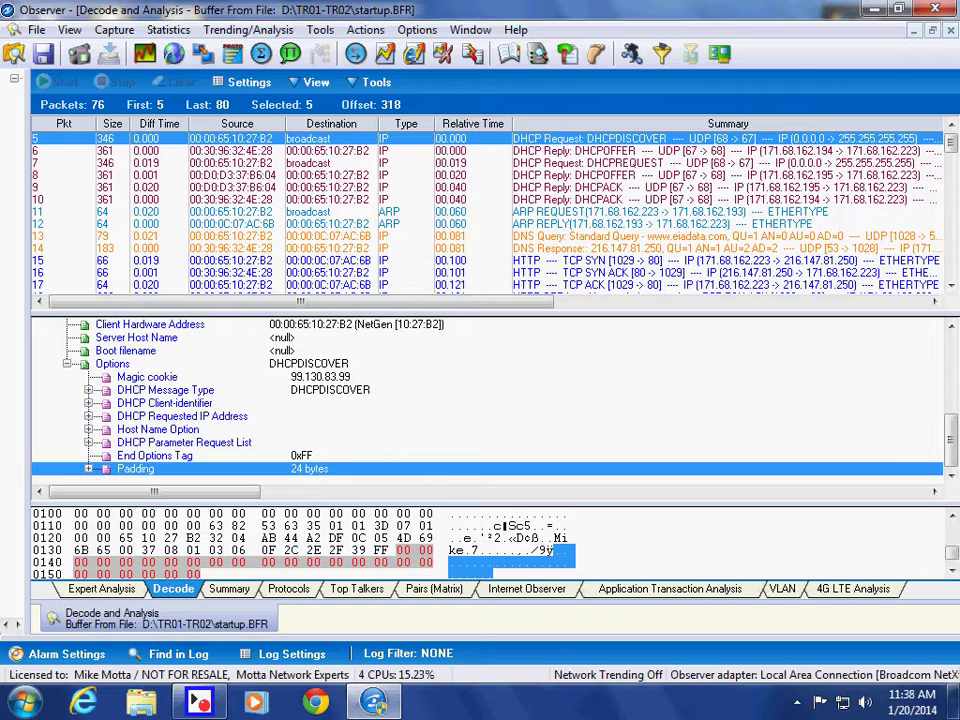
left_click(165, 390)
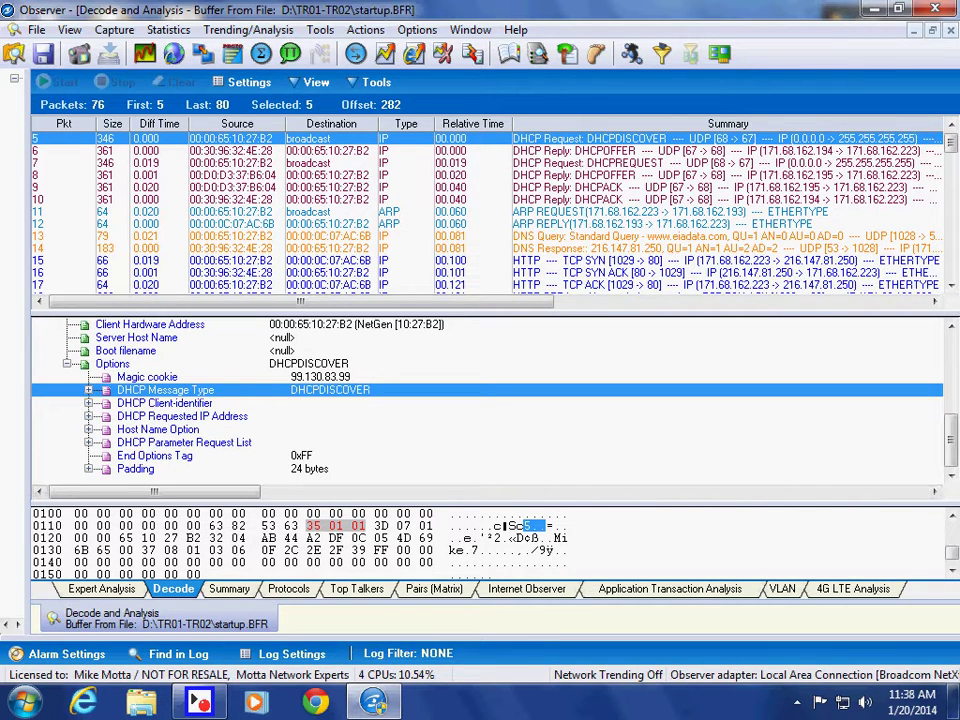
left_click(331, 150)
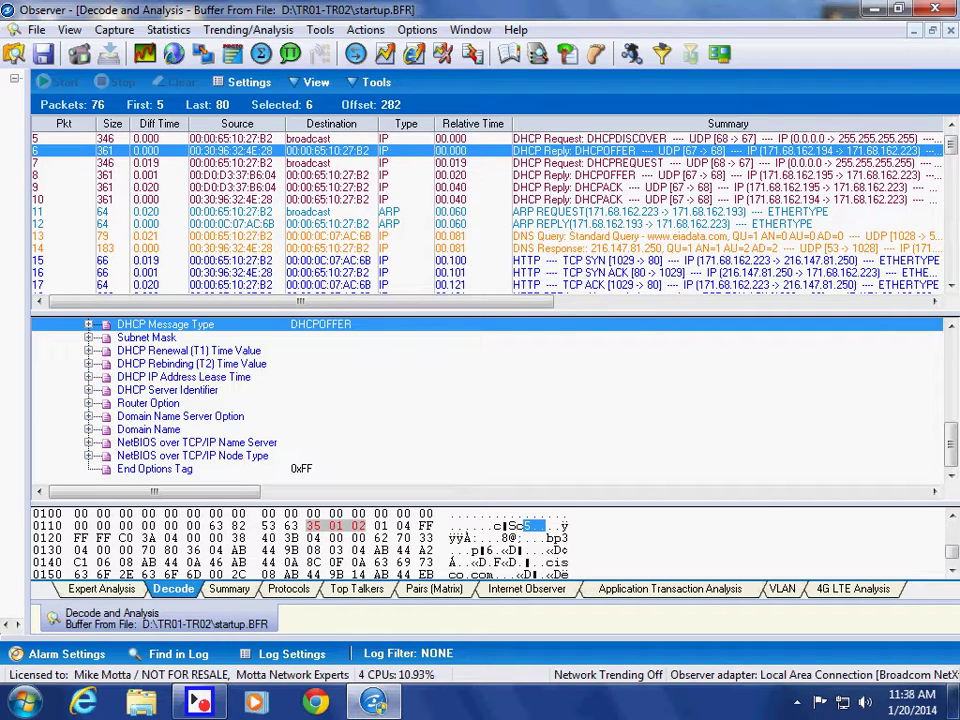
left_click(88, 403)
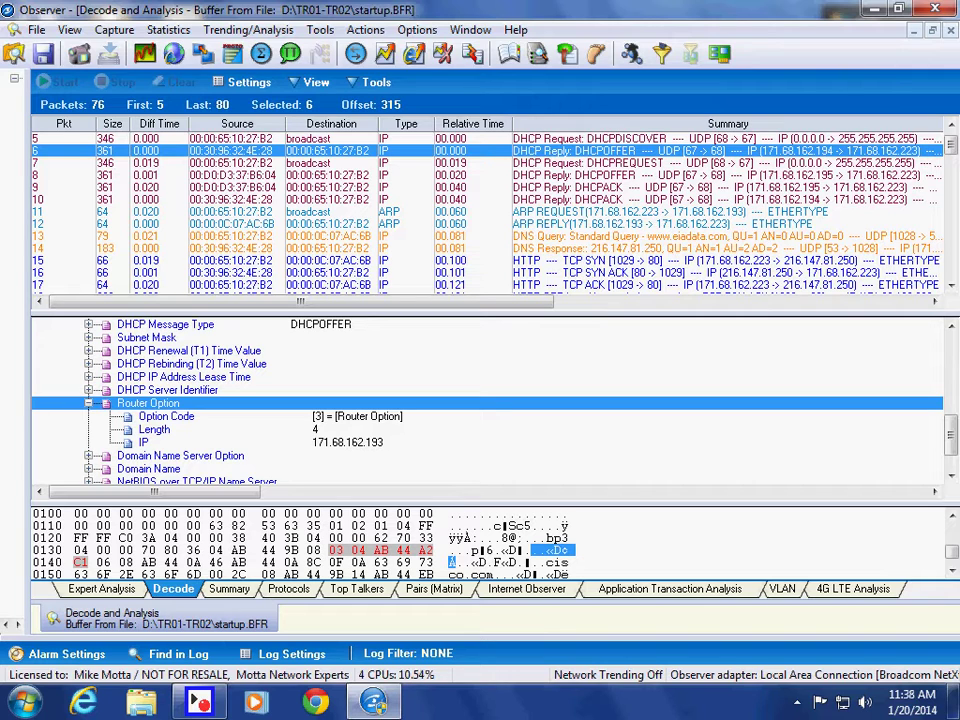
Step: Review the decodes of DHCPREQUEST packet 7 and DHCPACK packets 9 and 10, including packet 10's DHCP Message Type
left_click(310, 162)
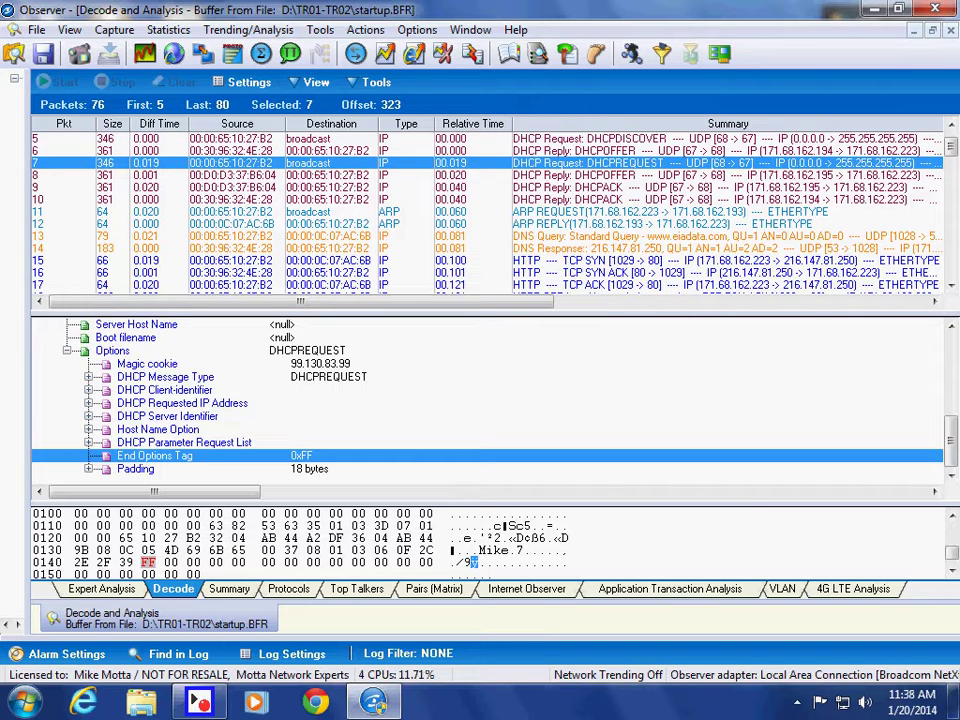
left_click(330, 187)
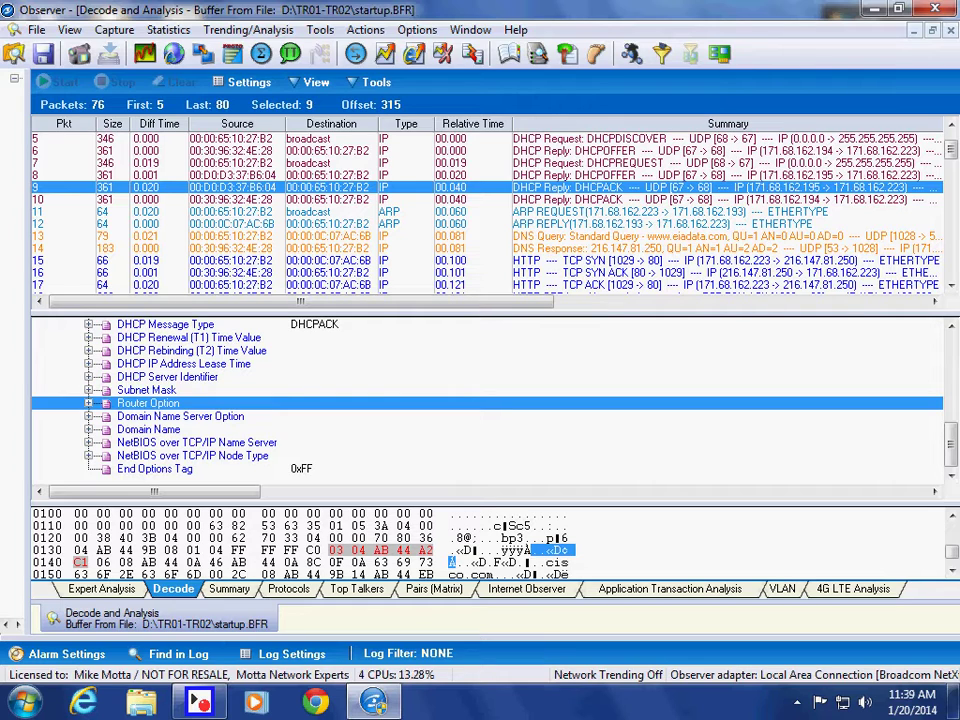
left_click(331, 199)
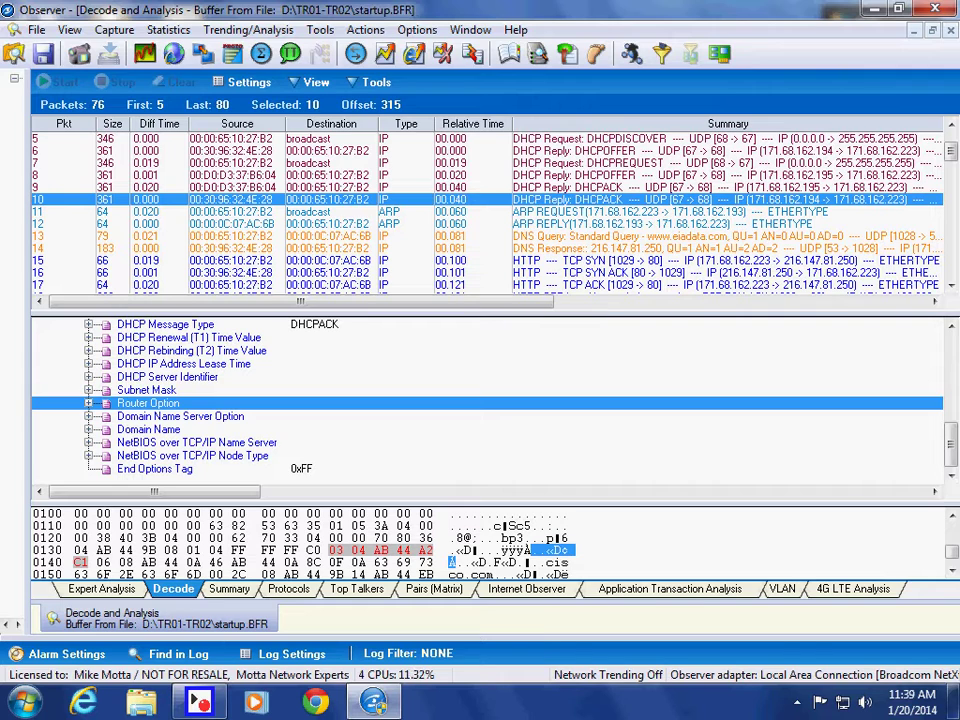
left_click(165, 324)
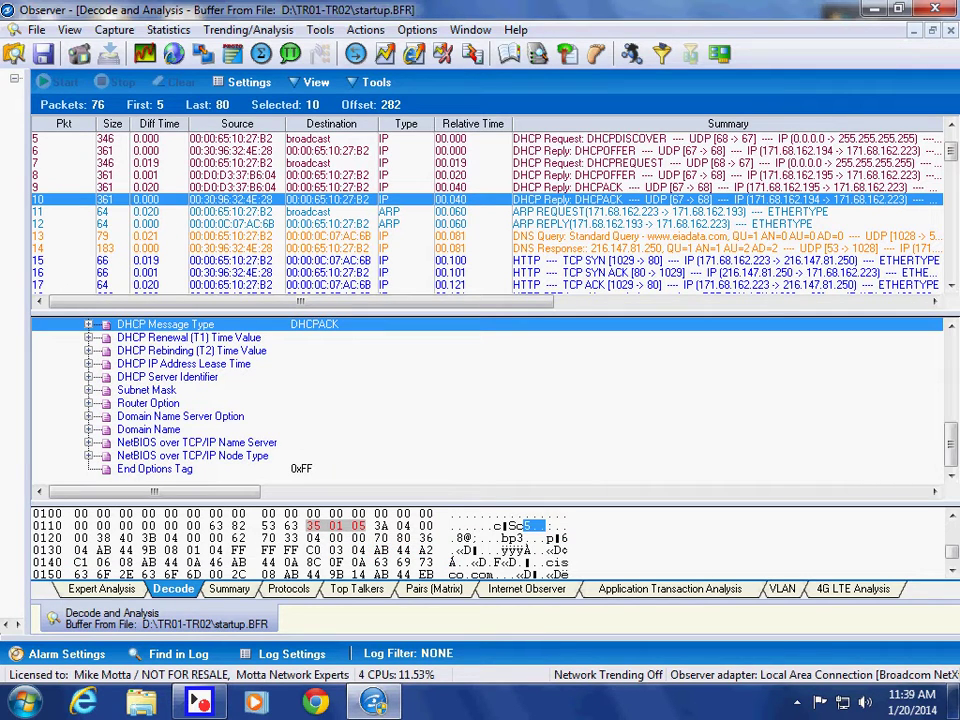
Step: Expand the DHCP IP Address Lease Time and Renewal (T1) Time Value options of packet 10 and inspect the renewal value
left_click(183, 364)
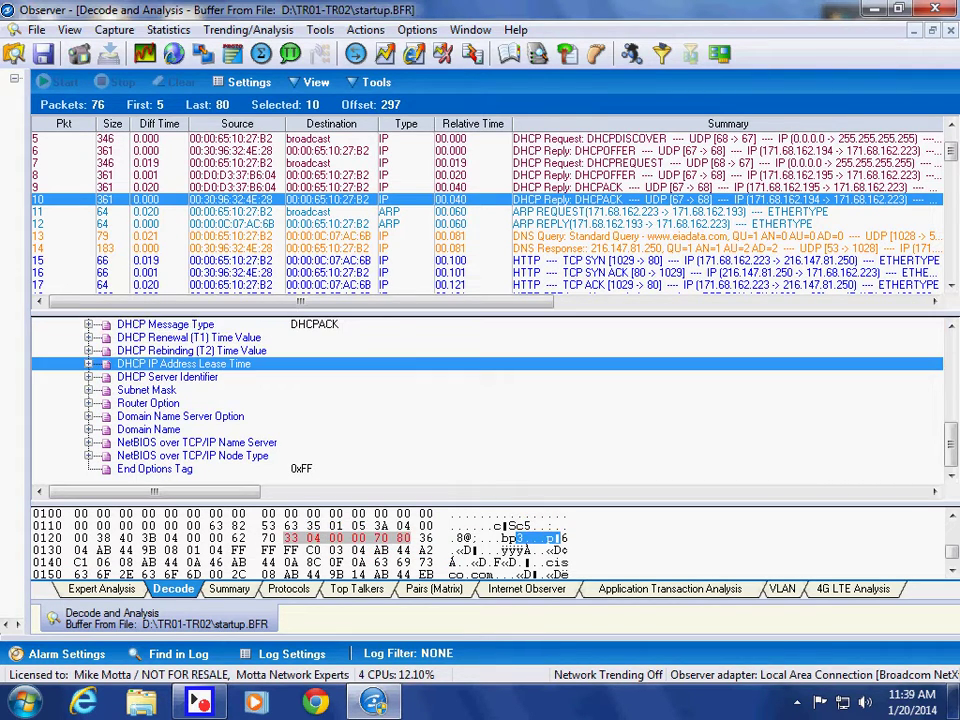
left_click(88, 364)
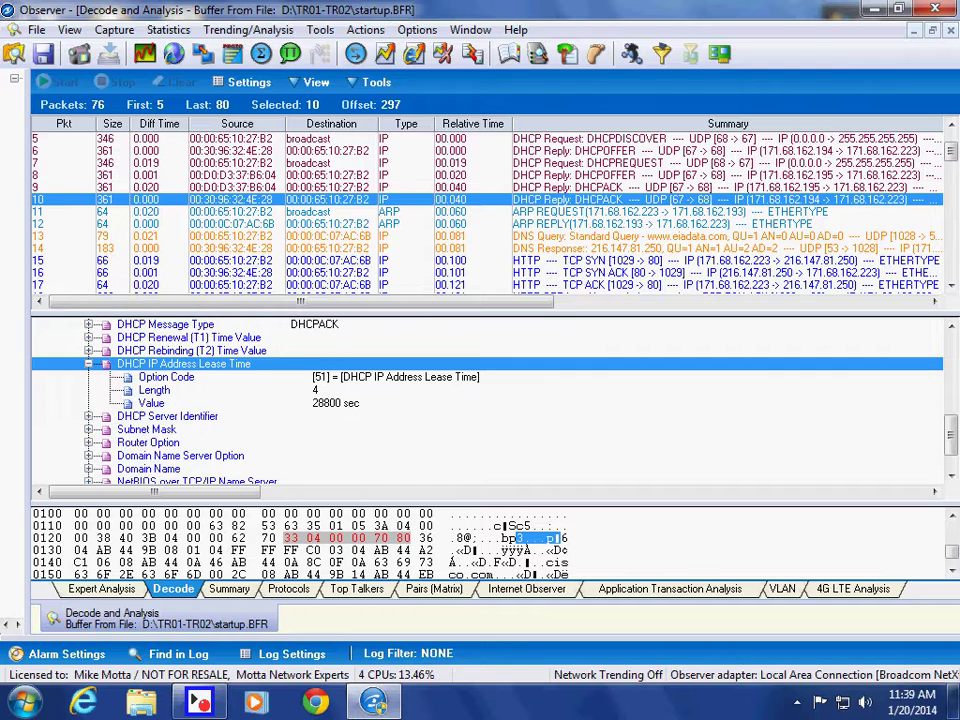
left_click(88, 337)
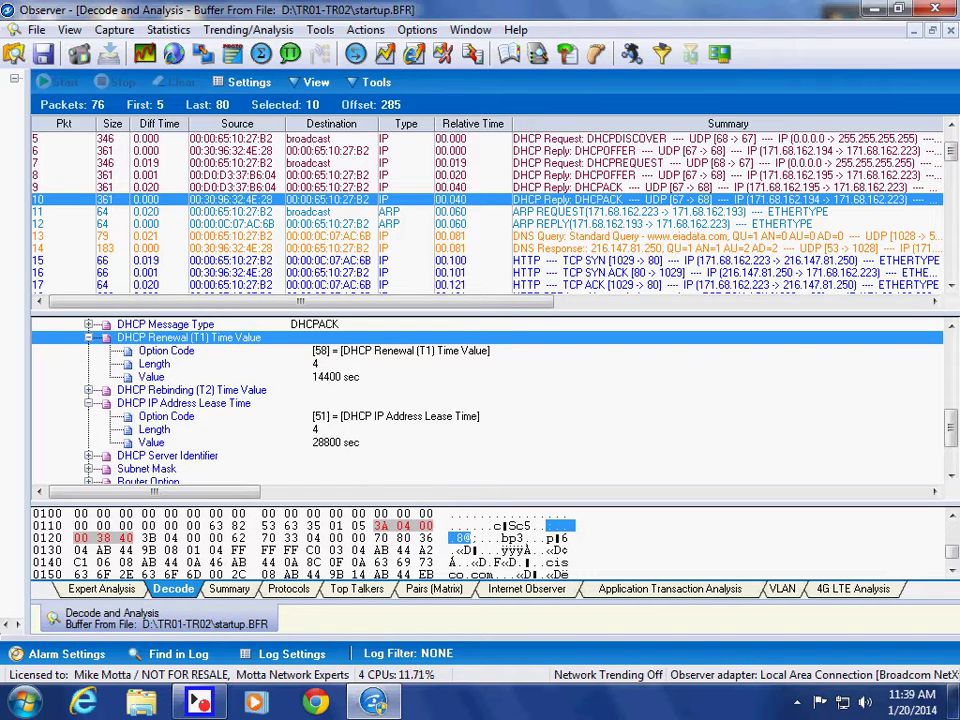
left_click(151, 376)
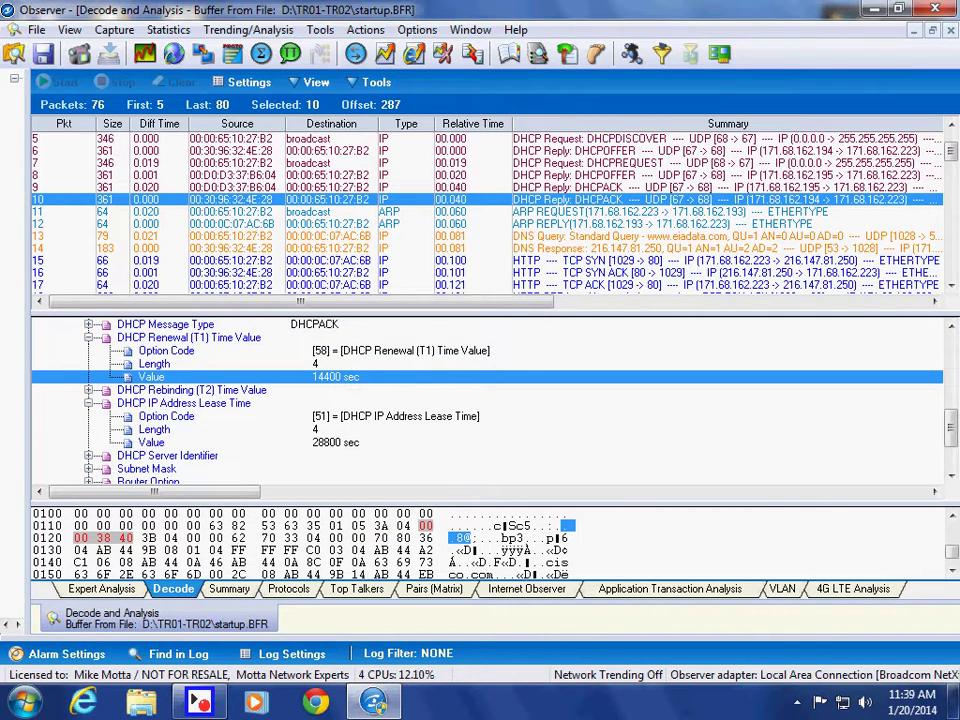
Step: Expand packet 10's DHCP Server Identifier, Subnet Mask, Router Option and Domain Name Server Option to read their addresses
left_click(88, 455)
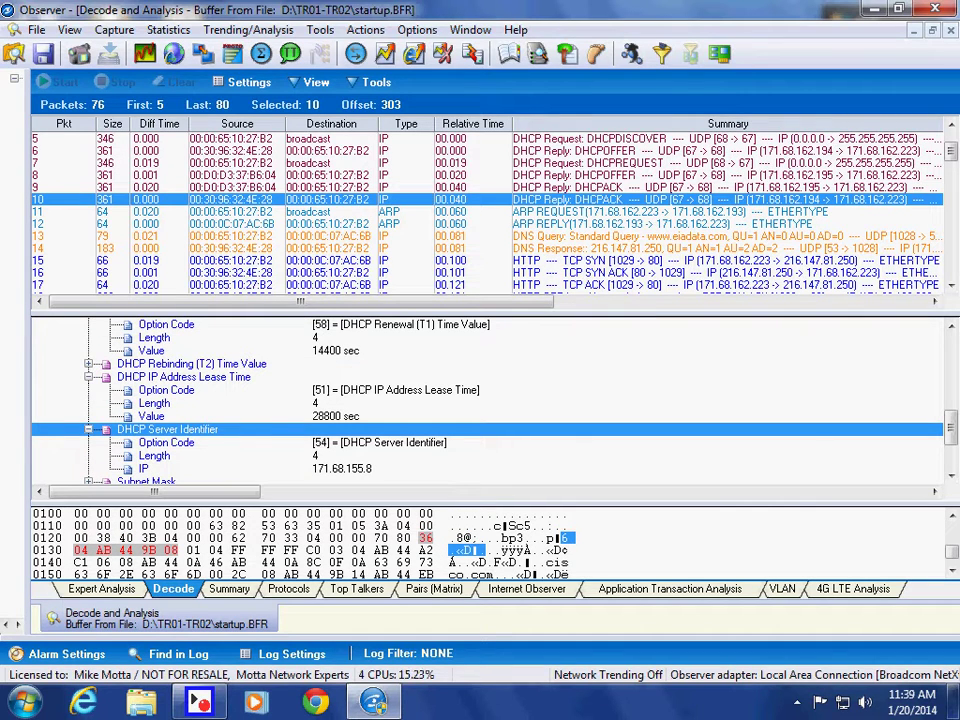
scroll(713, 400, "down", 3)
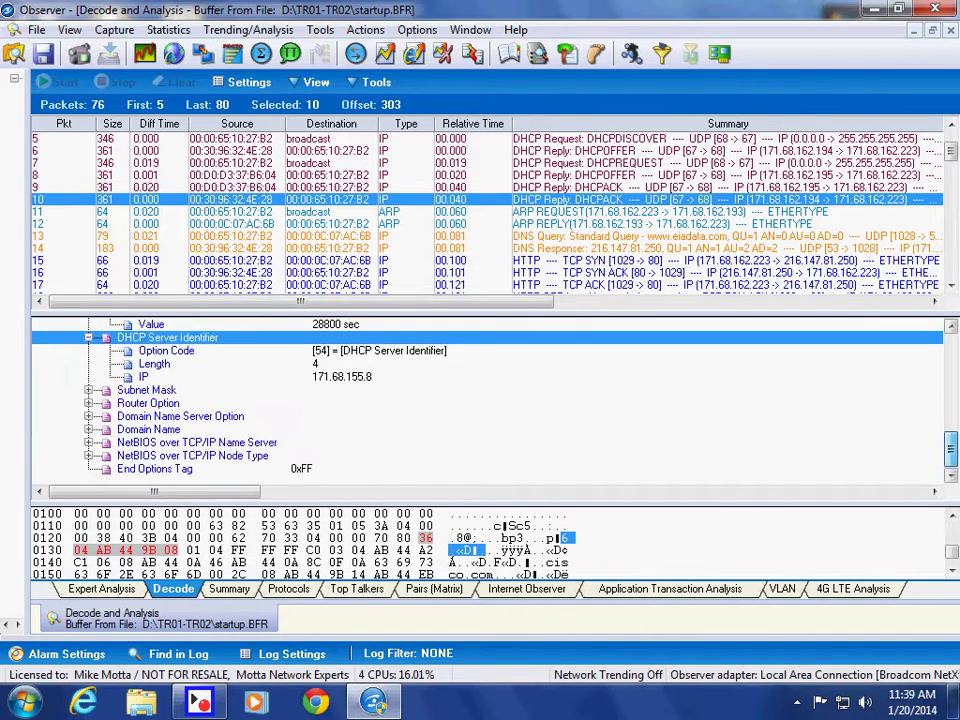
left_click(88, 389)
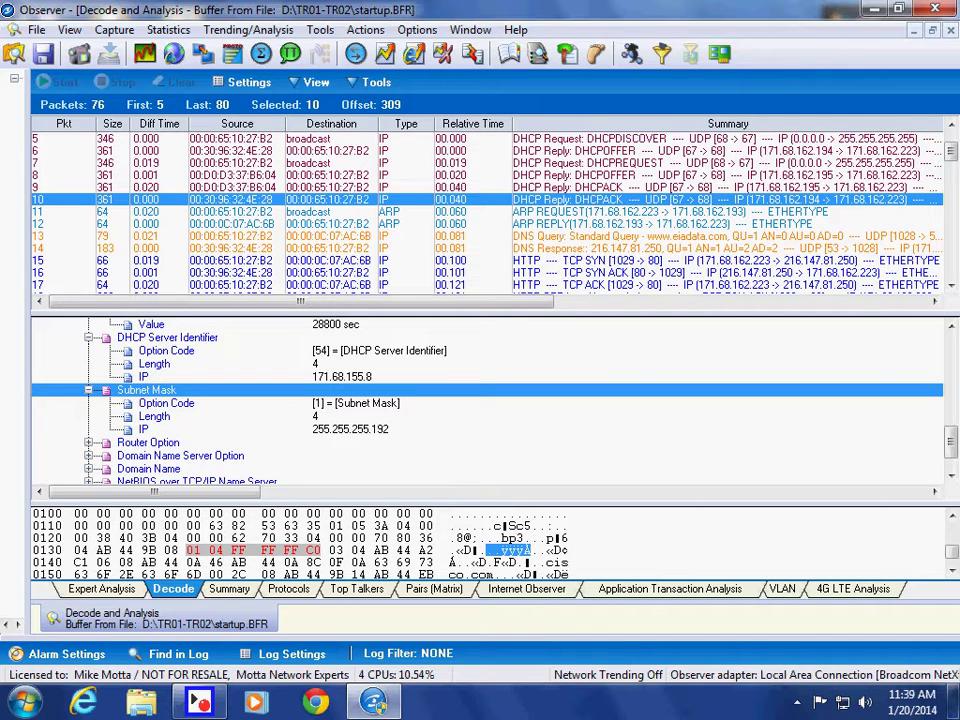
left_click(89, 442)
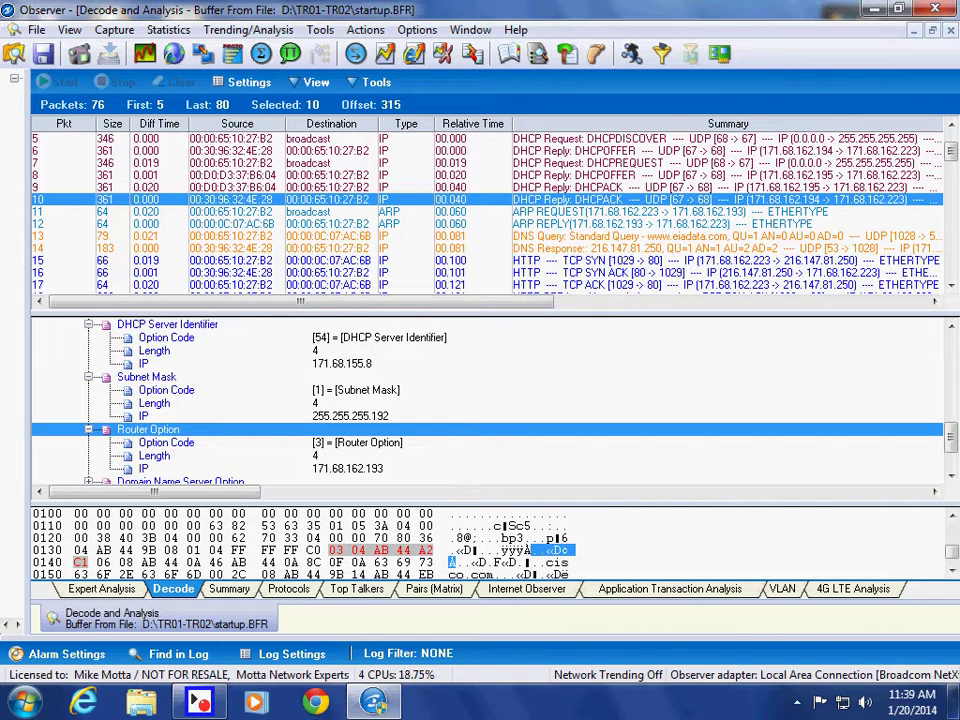
scroll(713, 356, "down", 2)
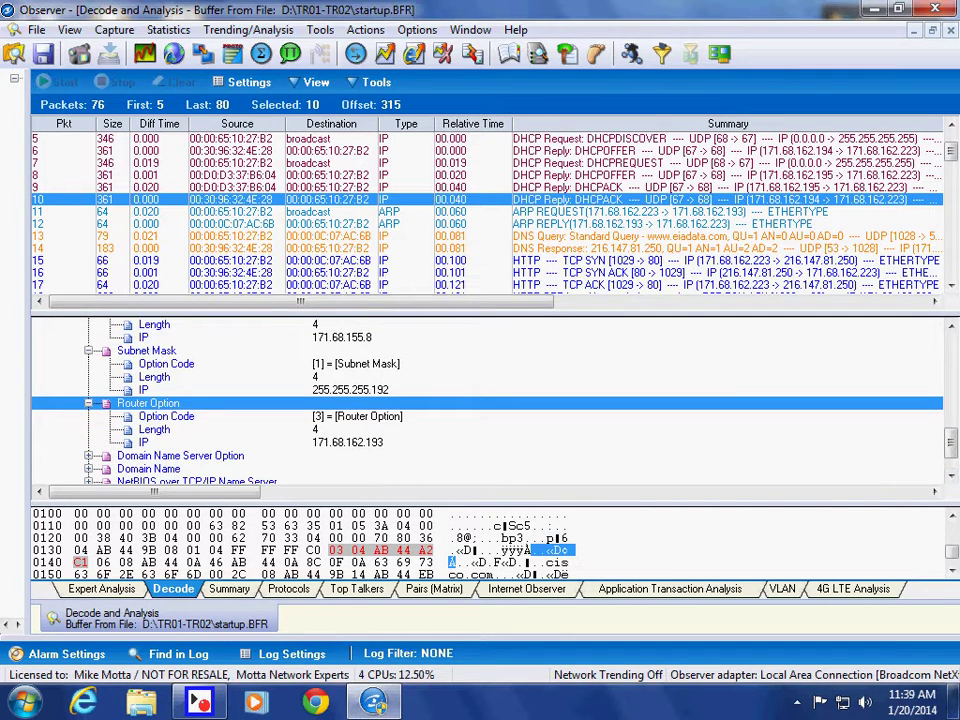
left_click(88, 455)
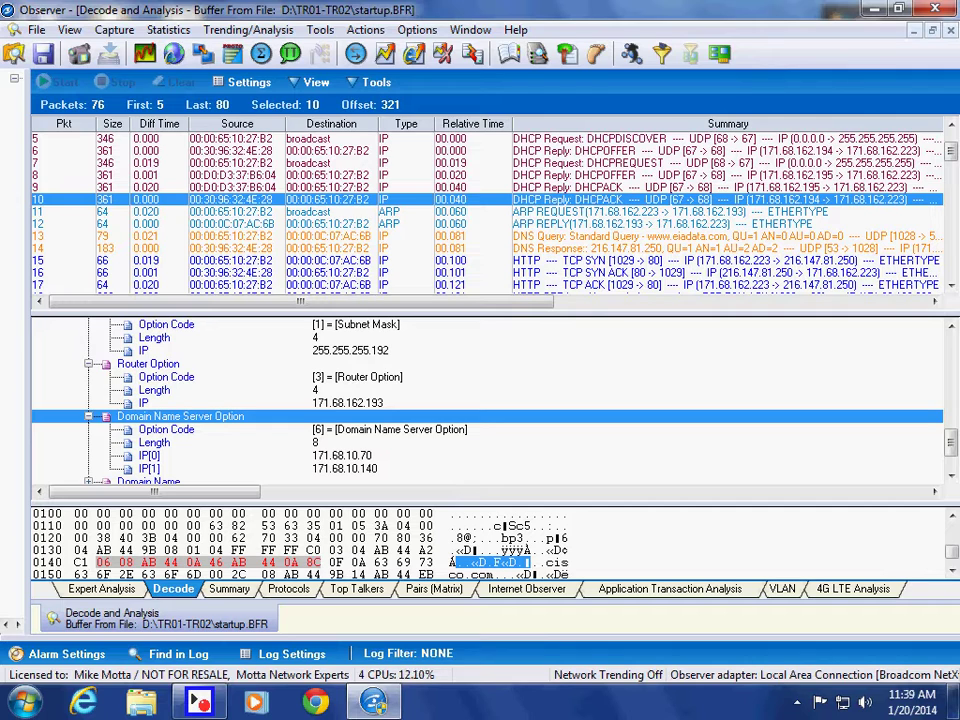
Step: Set the decode relative time origin to ARP REQUEST packet 11
left_click(307, 211)
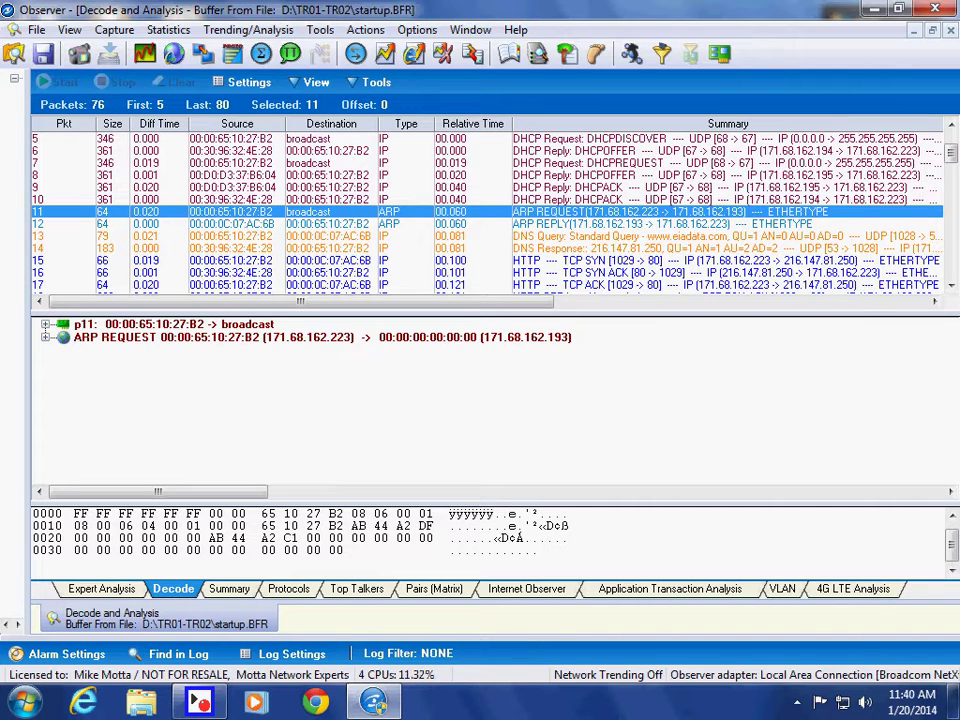
right_click(443, 211)
left_click(600, 538)
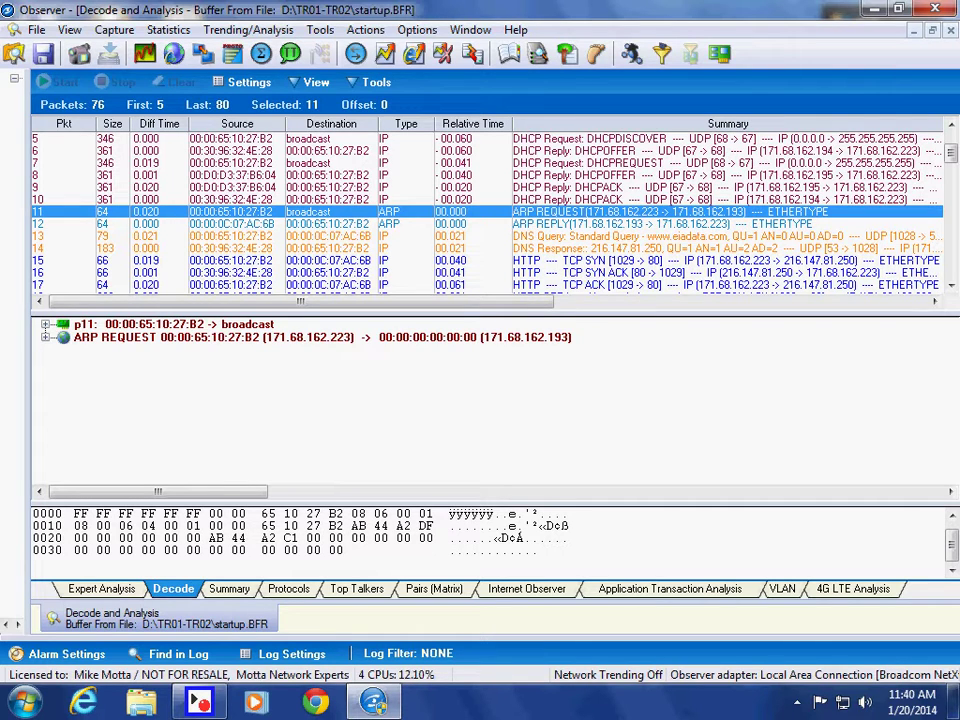
left_click(160, 236)
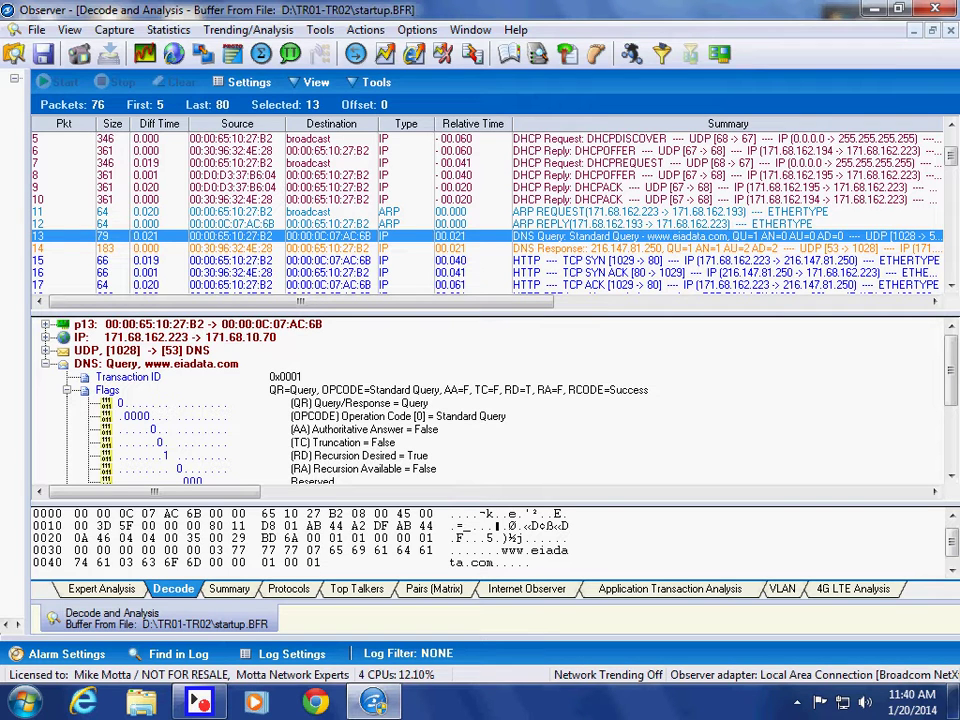
right_click(458, 156)
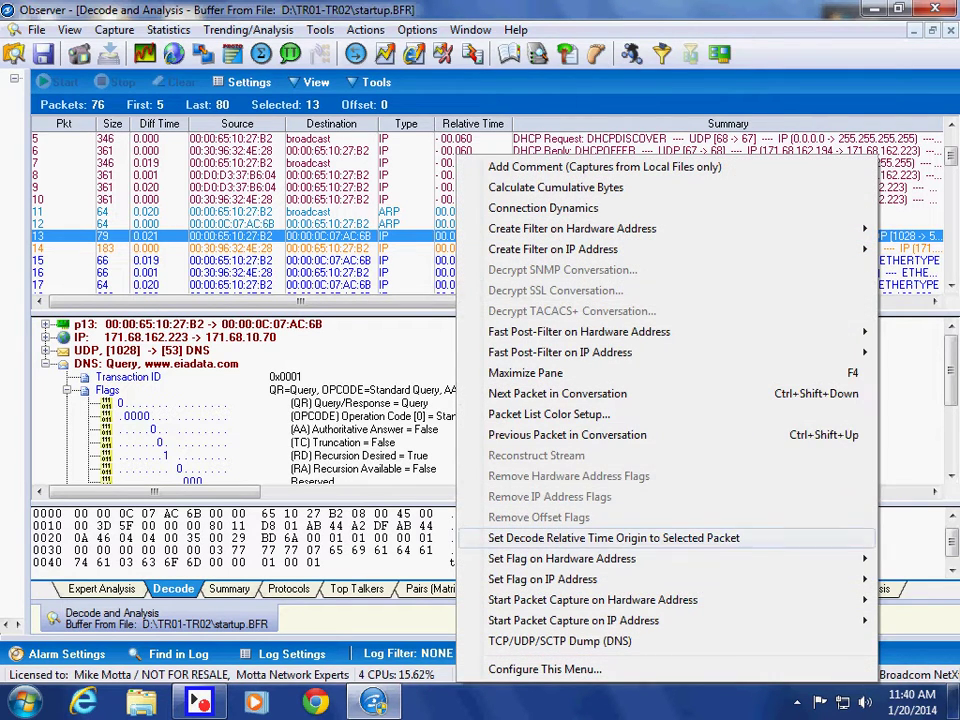
left_click(613, 537)
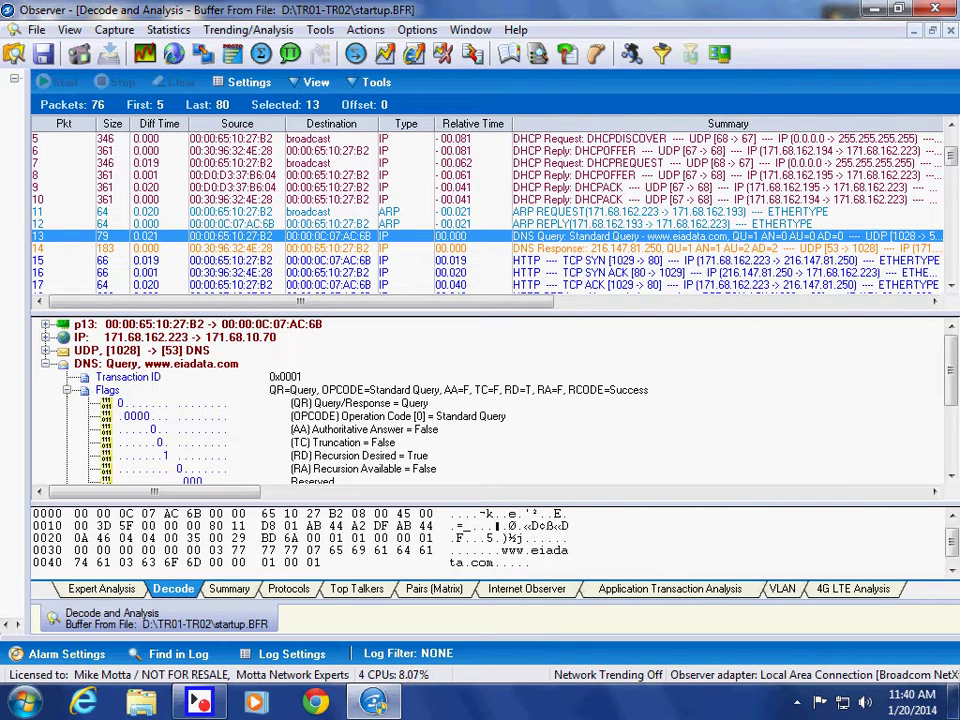
Step: Select DNS response packet 14 and display the packet list by IP Address
left_click(486, 248)
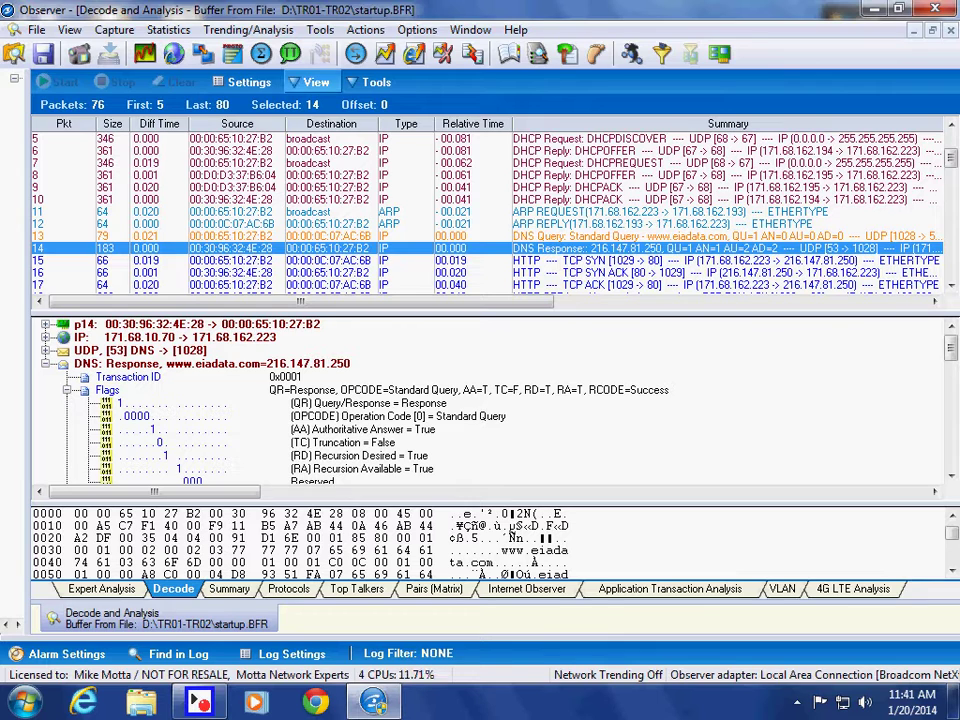
left_click(316, 82)
left_click(342, 161)
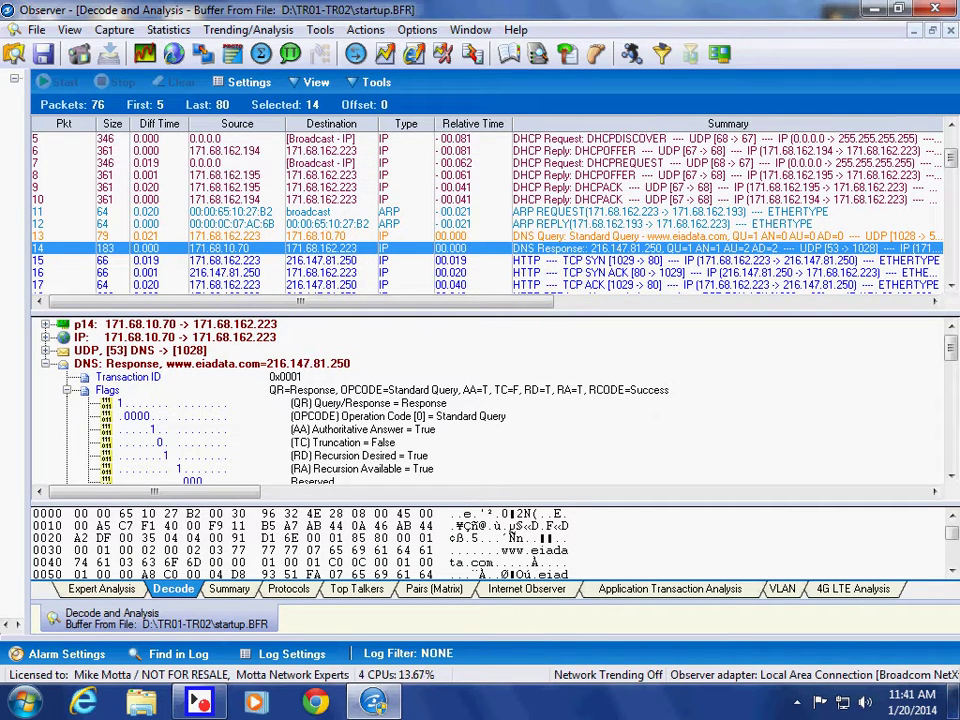
Step: Set the decode relative time origin to TCP SYN packet 15 and select TCP ACK packet 17
left_click(331, 260)
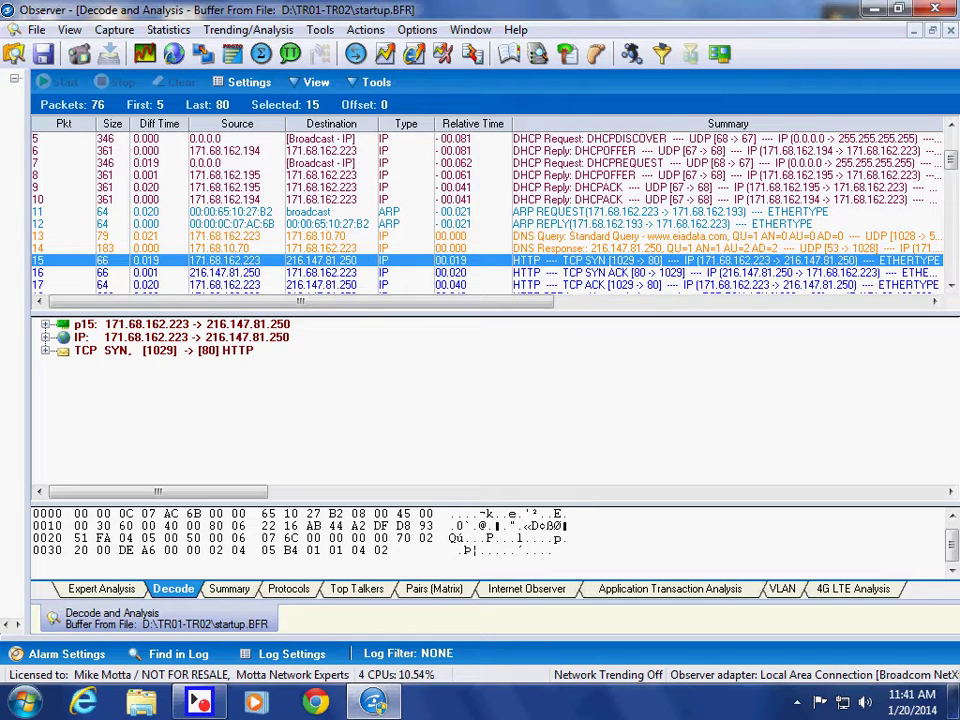
right_click(472, 157)
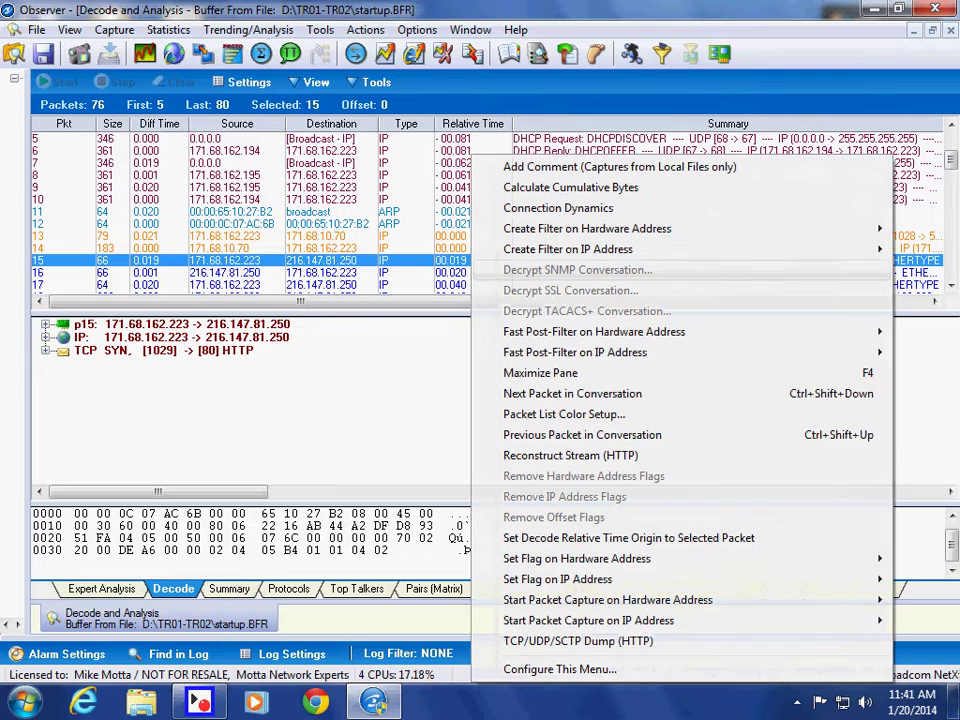
left_click(628, 537)
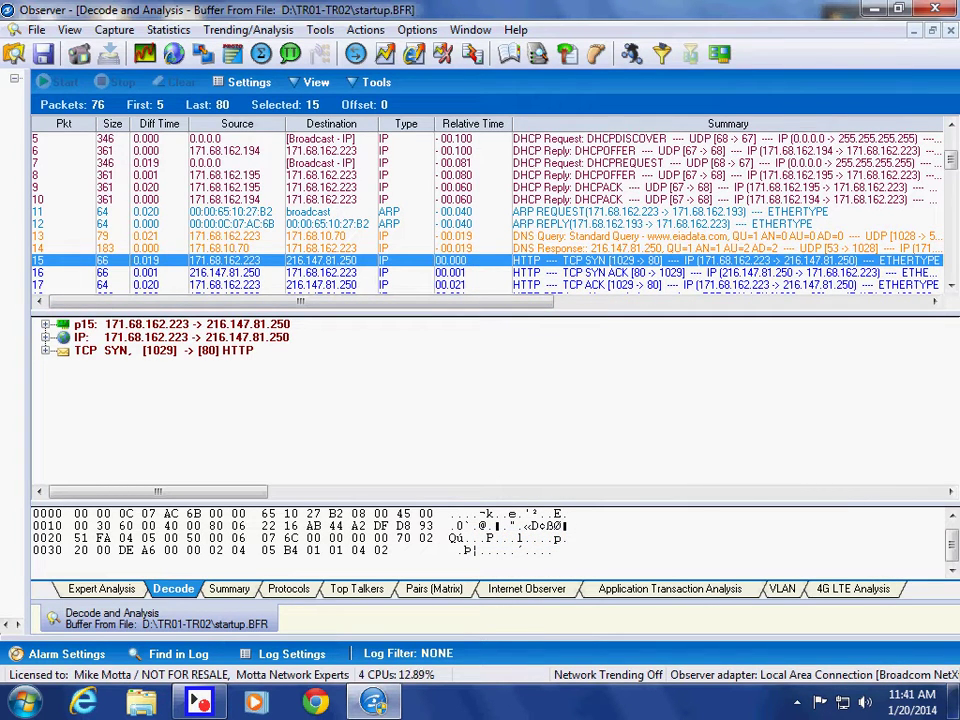
left_click(600, 285)
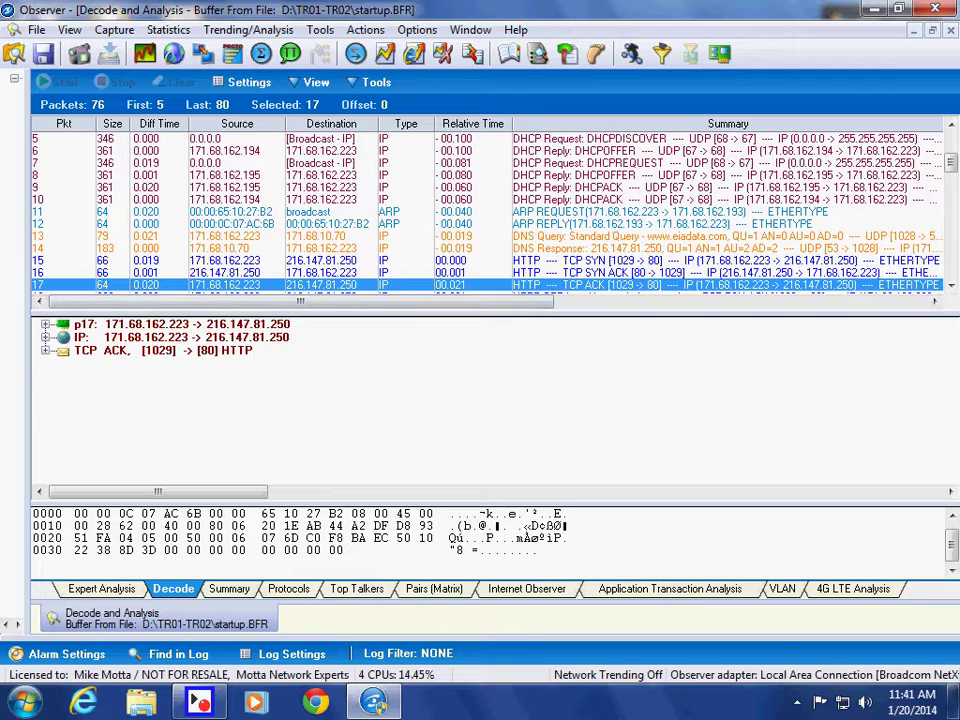
Step: Select ARP REPLY packet 12 and switch the address display to Hardware Address (NIC Address)
left_click(327, 224)
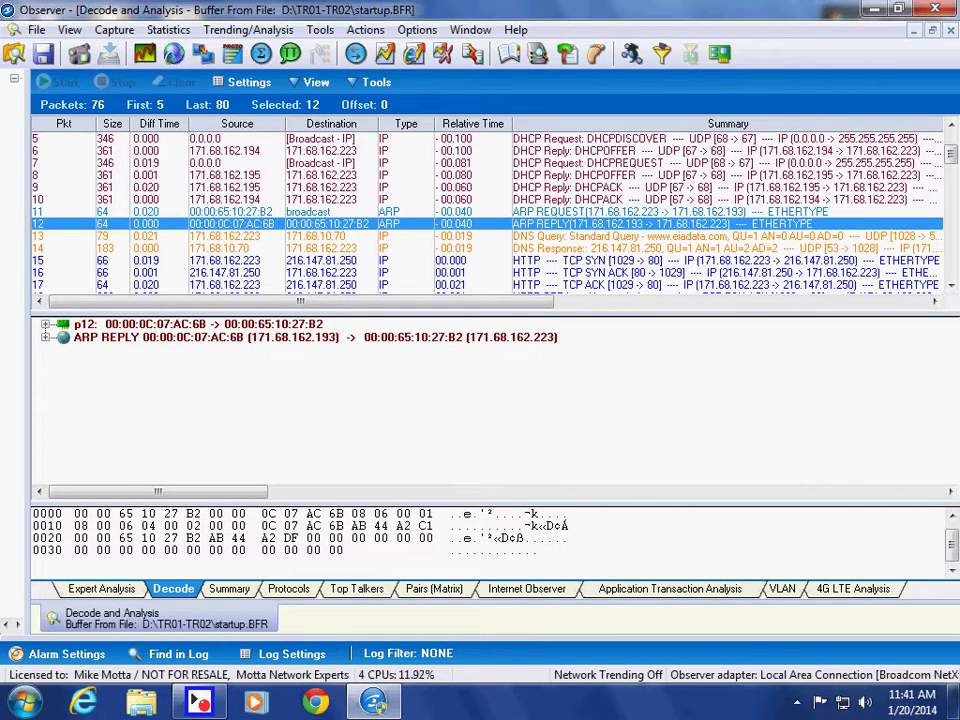
left_click(312, 82)
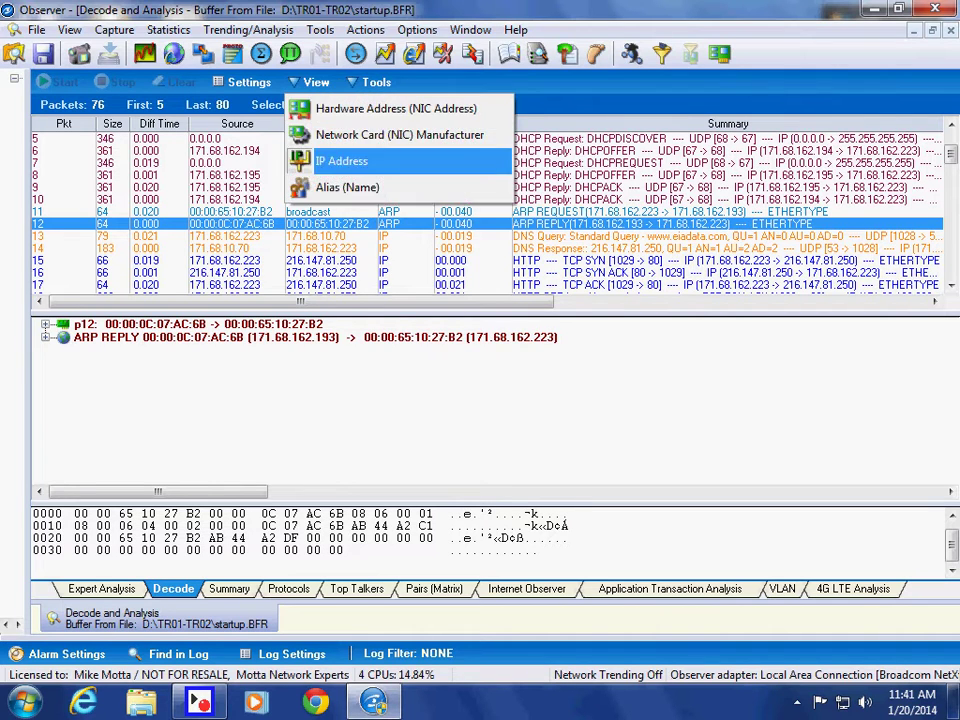
left_click(395, 108)
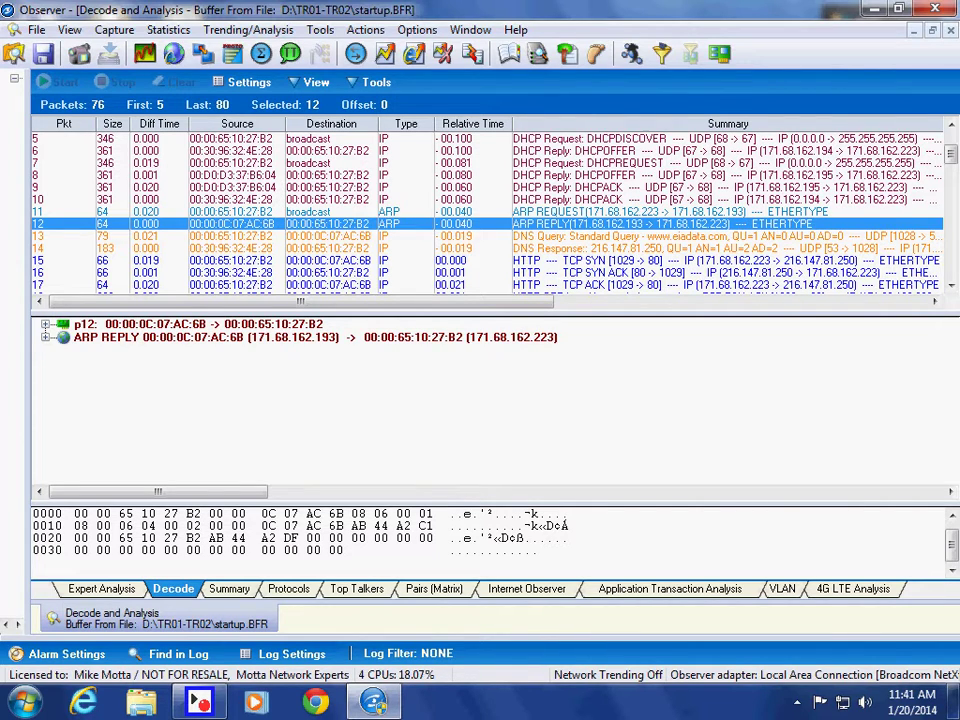
Step: Review TCP SYN packet 15 with hardware addresses, and revisit DHCP packets 5, 6 and 7 in order
left_click(487, 260)
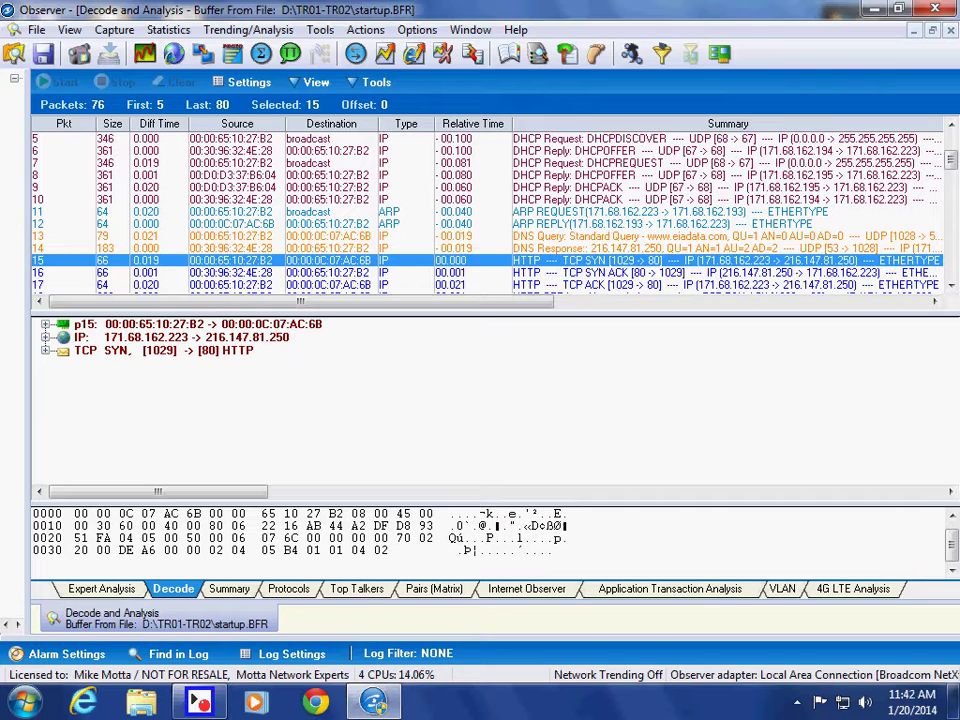
left_click(330, 138)
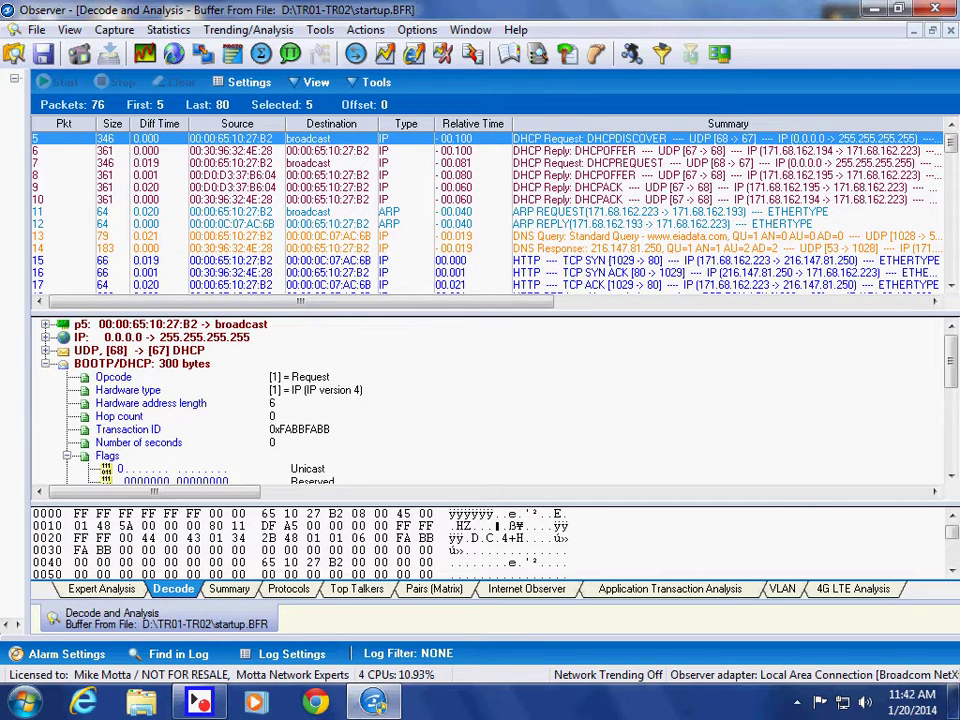
left_click(330, 150)
key("Down")
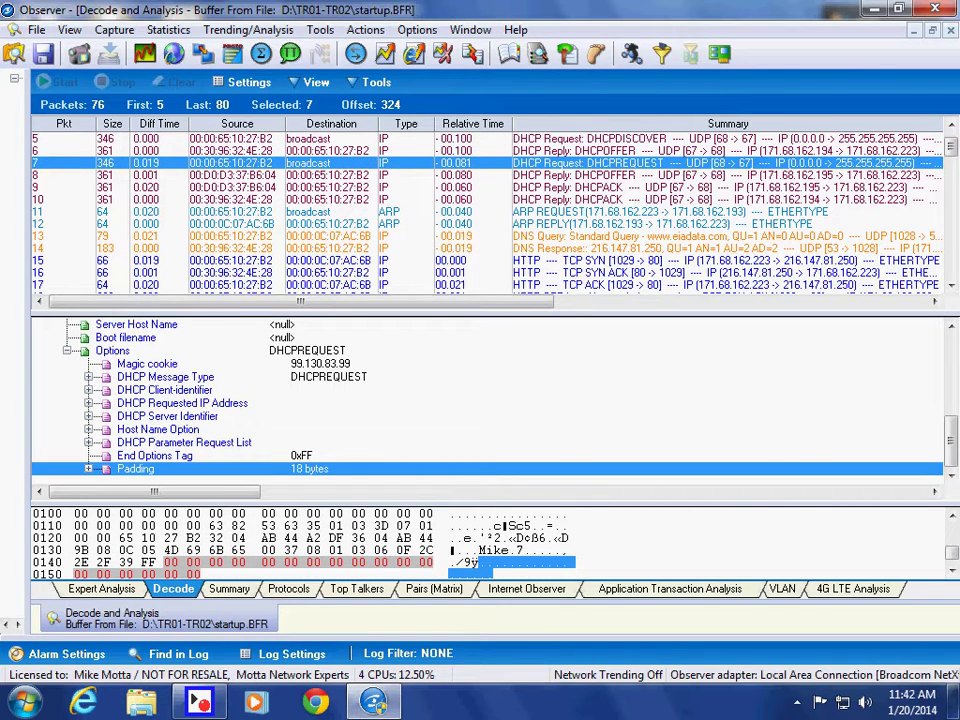
Step: Review DHCP reply packets 8 and 9, and set the decode relative time origin to DHCPDISCOVER packet 5
key("Down")
key("Down")
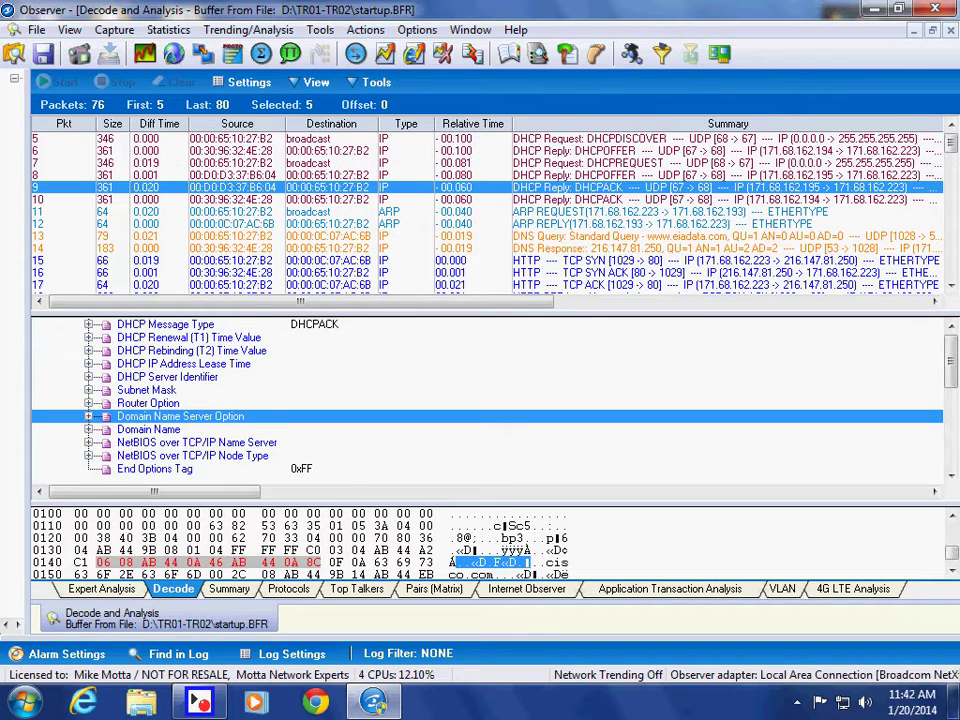
right_click(461, 139)
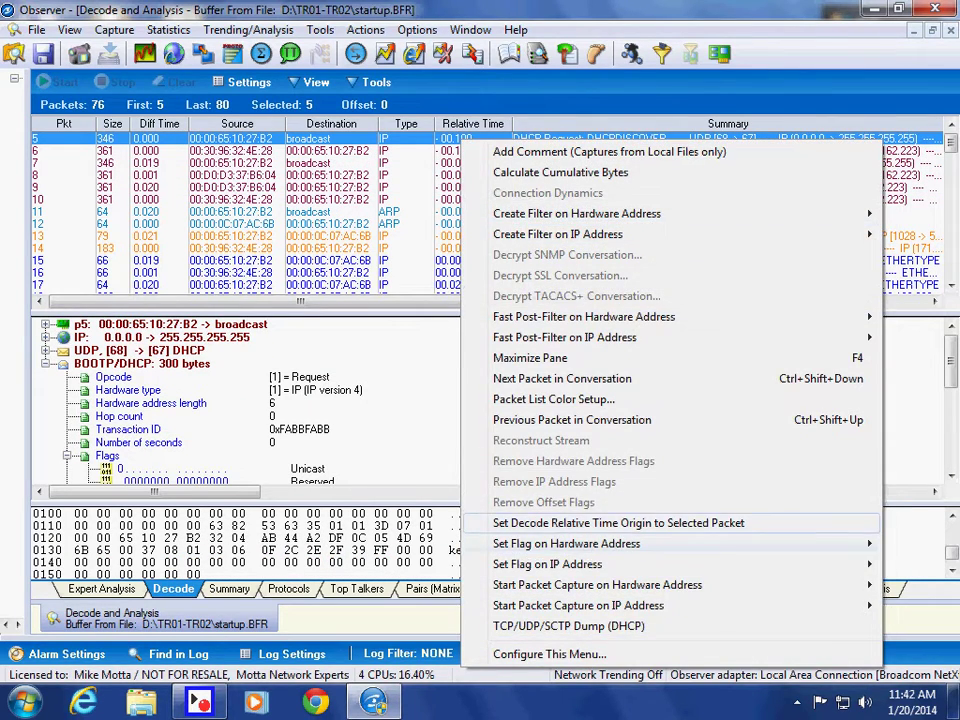
left_click(618, 523)
Step: Review DHCPACK packet 10, ARP REQUEST packet 11, DNS response packet 14, TCP SYN packet 15 and TCP ACK packet 17 in order
left_click(618, 199)
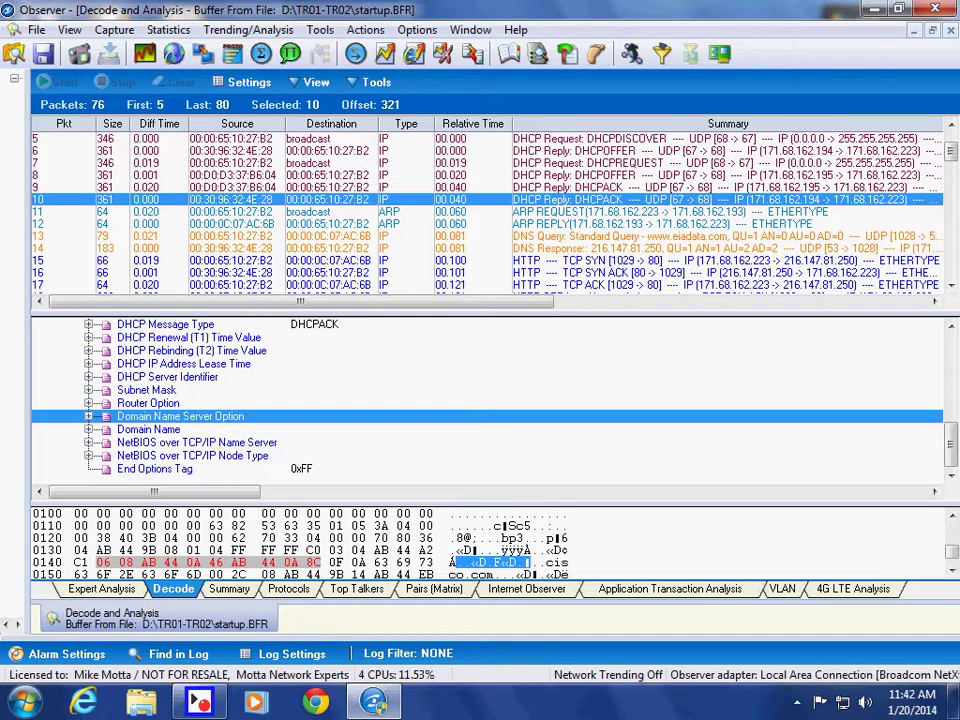
left_click(308, 211)
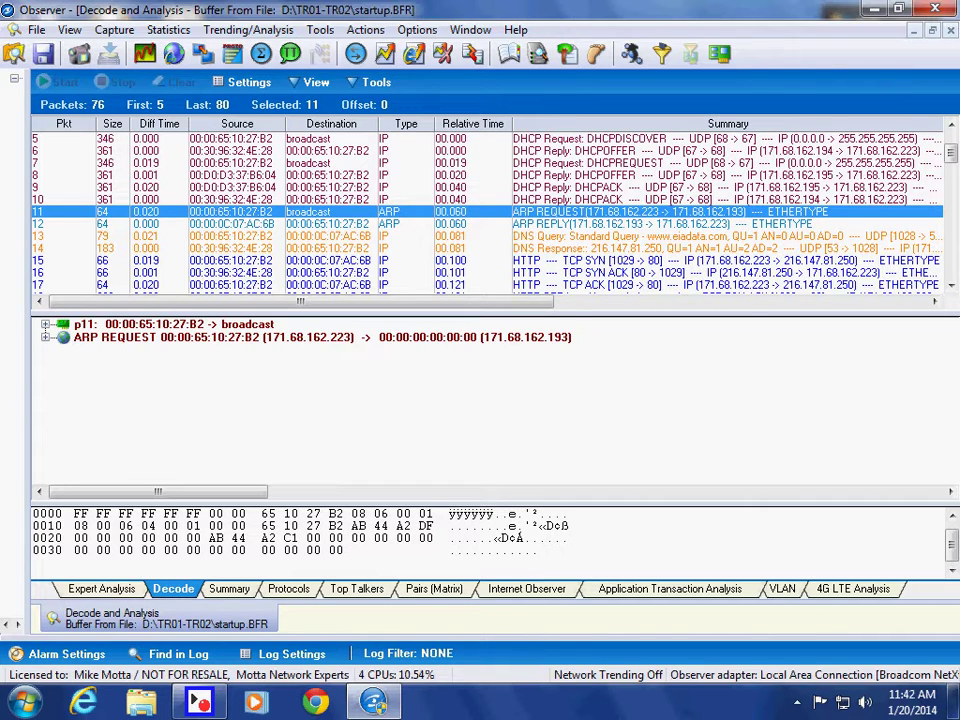
left_click(600, 247)
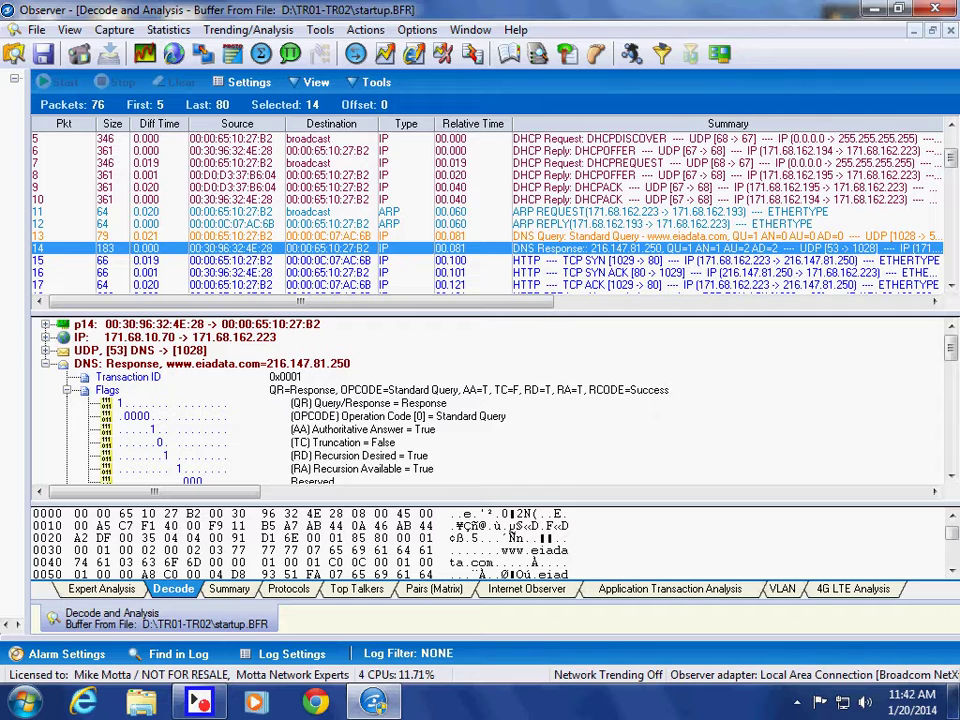
left_click(600, 260)
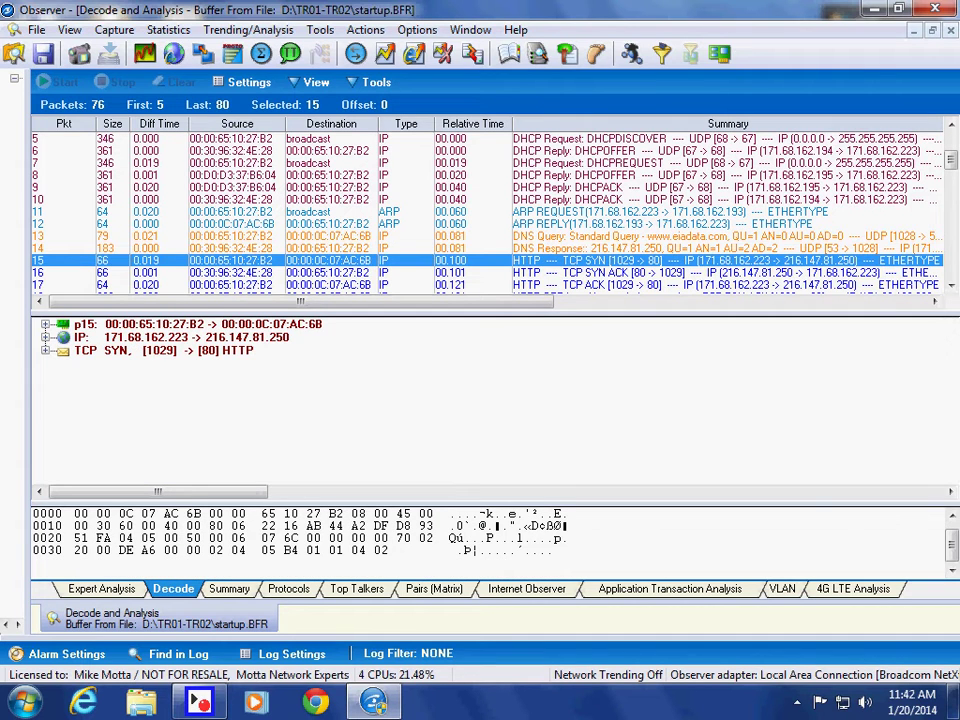
left_click(600, 284)
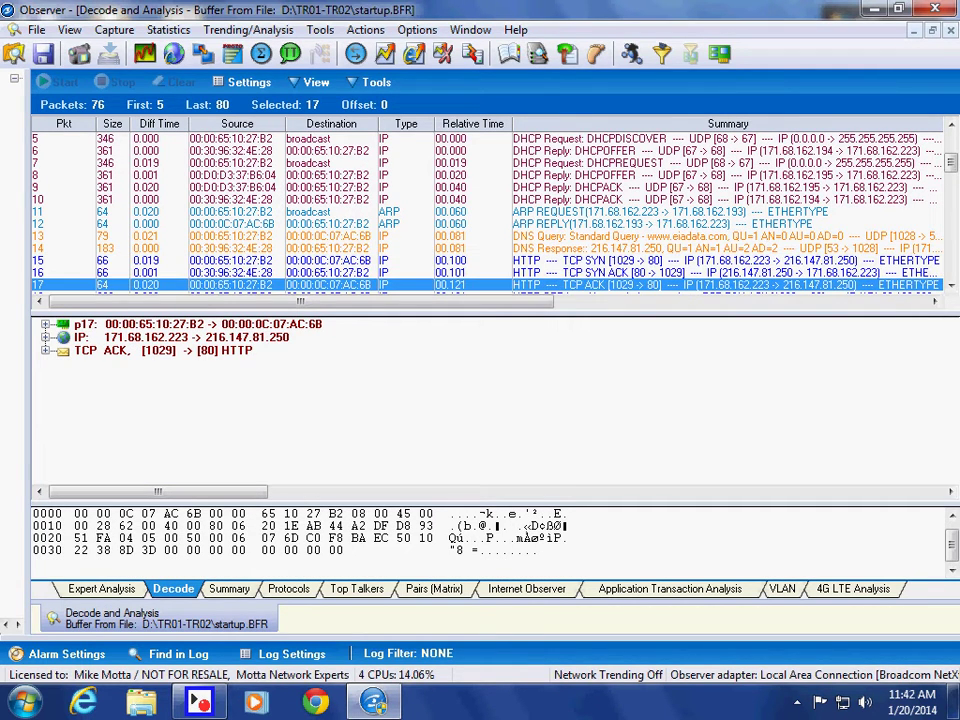
Step: Set the decode relative time origin to TCP SYN packet 15
left_click(600, 260)
right_click(460, 260)
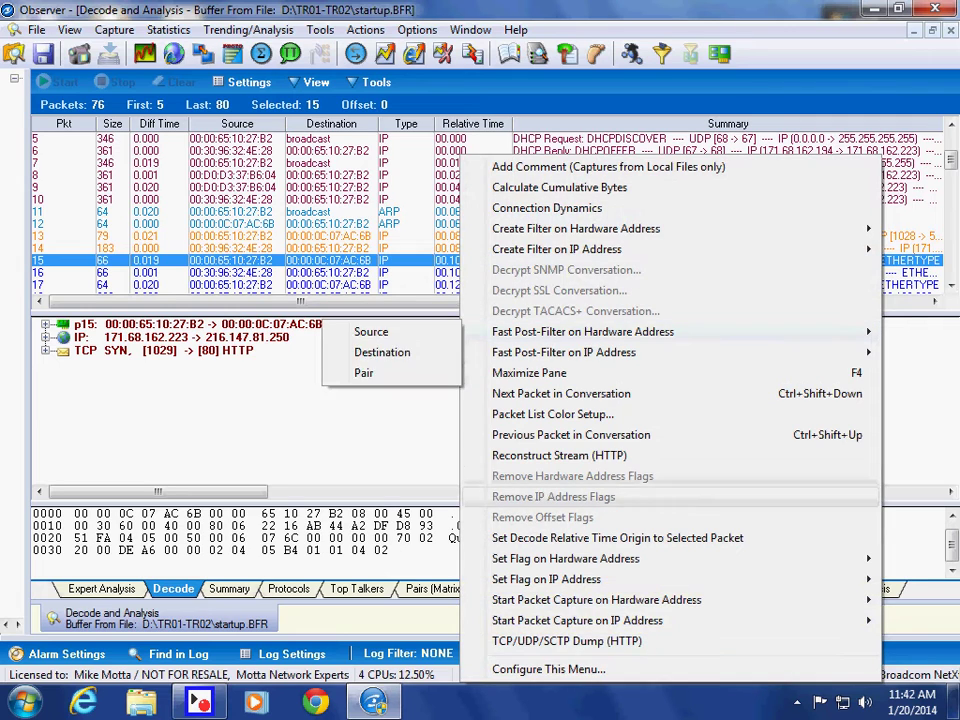
left_click(617, 538)
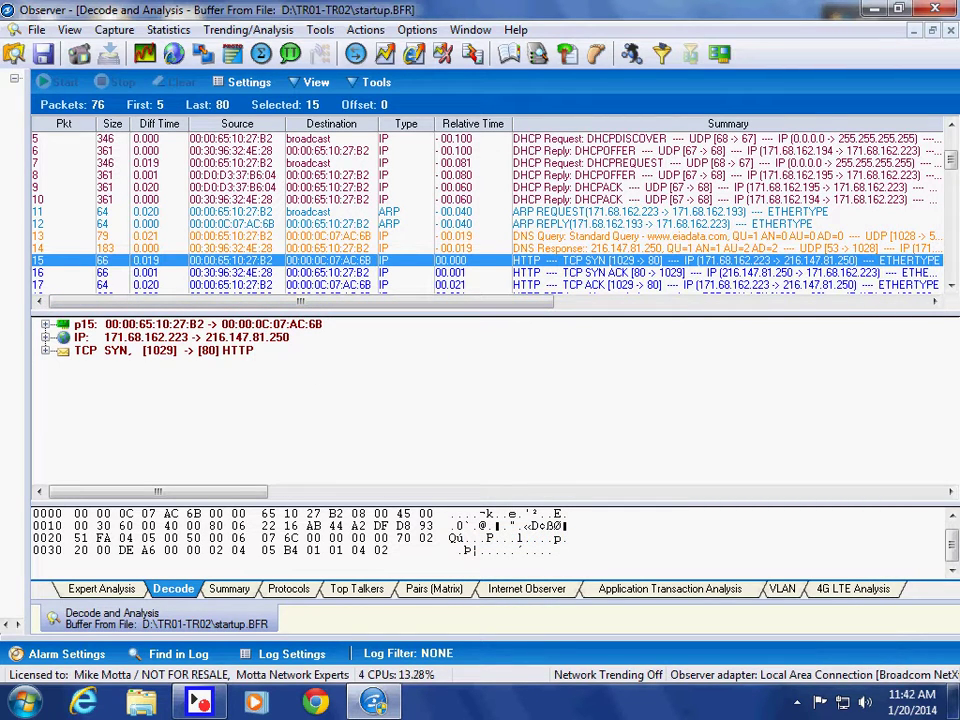
Step: Review TCP packets 16 and 17, HTTP GET packet 18 and HTTP reply packet 20 relative to the SYN
key("Down")
key("Down")
key("Down")
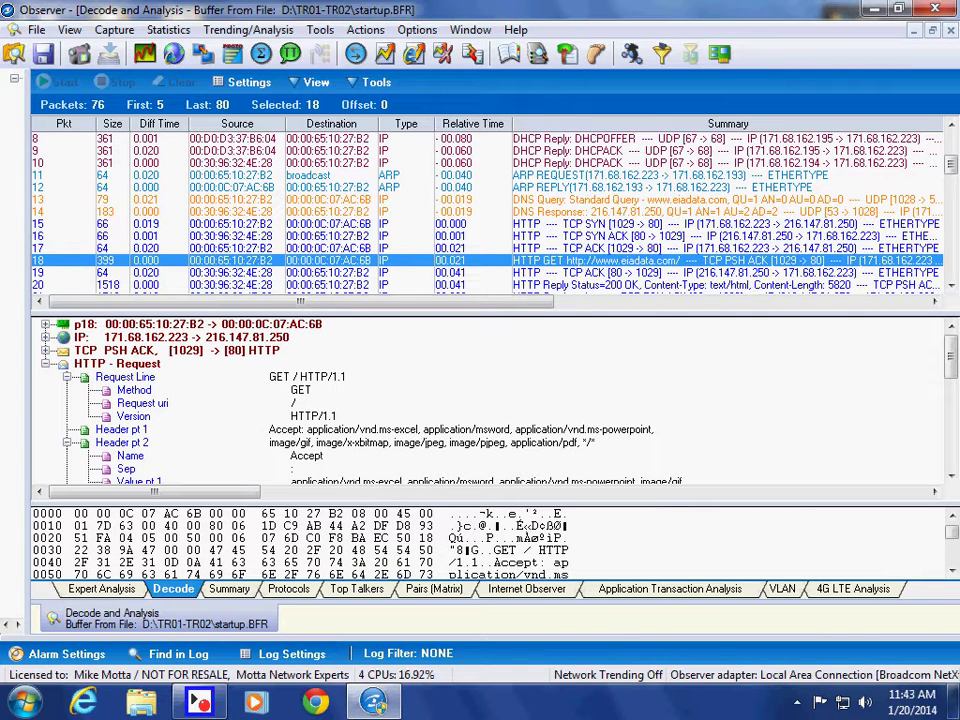
left_click(600, 285)
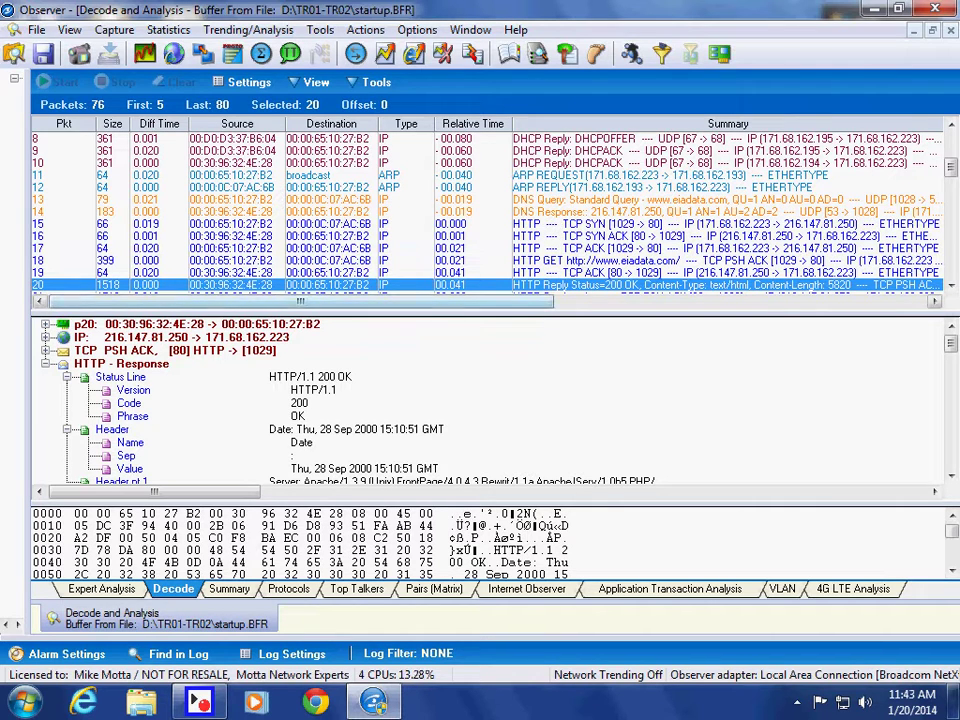
Step: Set the decode relative time origin to HTTP GET packet 18 and select TCP ACK packet 19
left_click(450, 260)
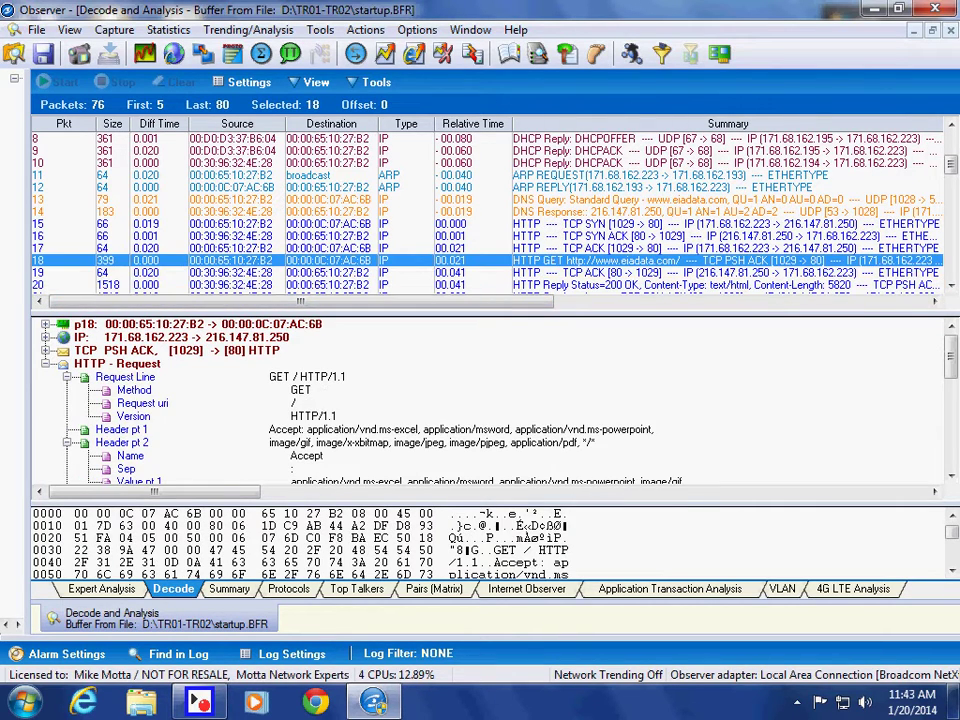
right_click(480, 260)
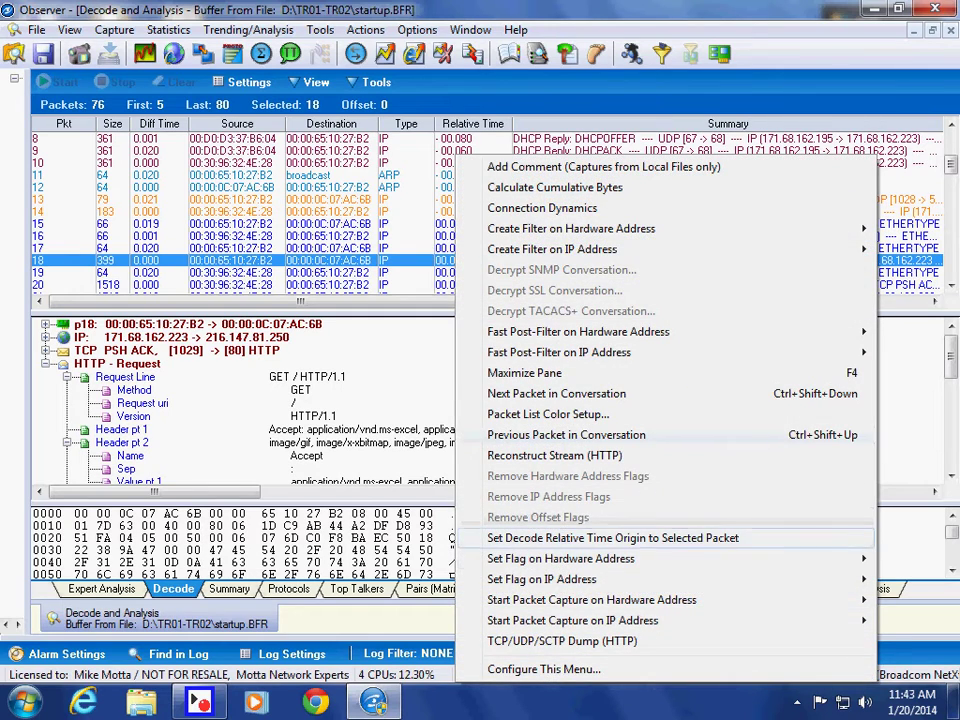
left_click(600, 537)
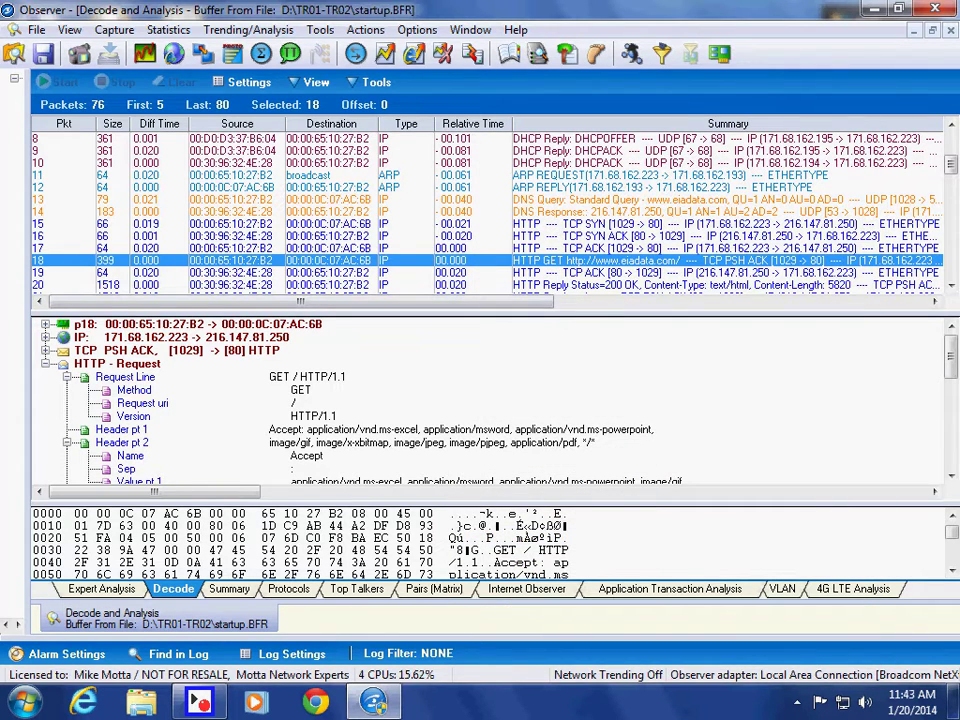
left_click(560, 272)
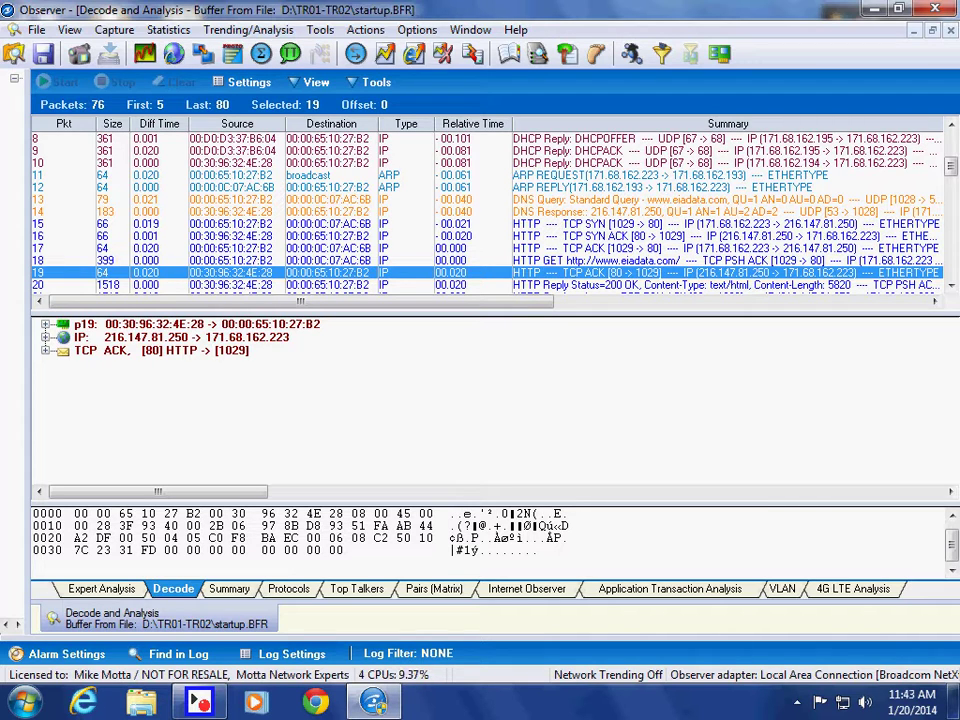
mouse_move(199, 701)
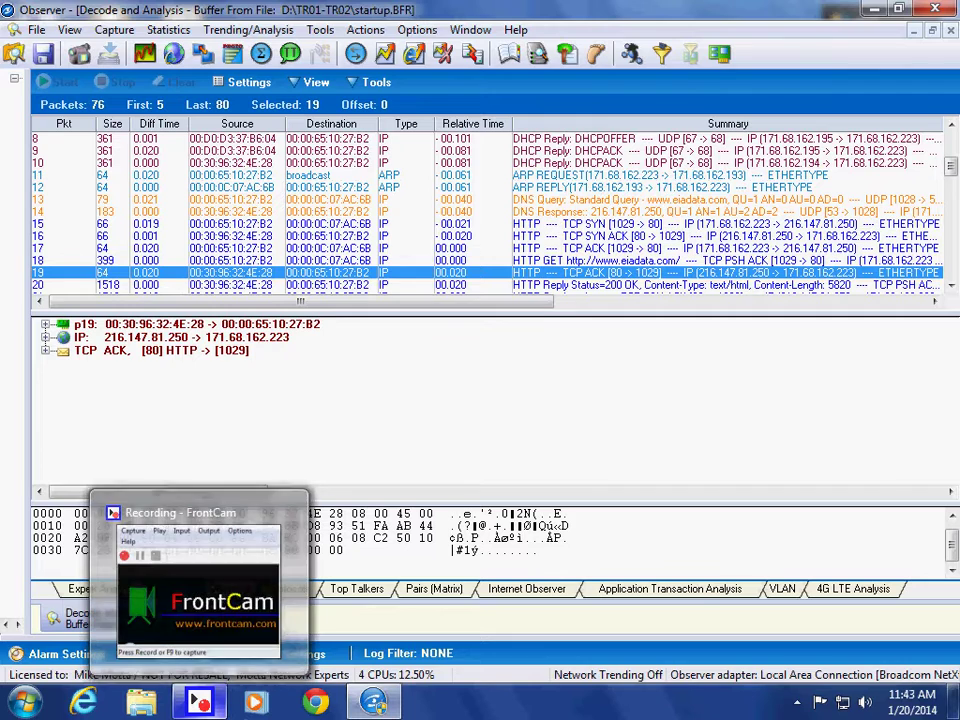